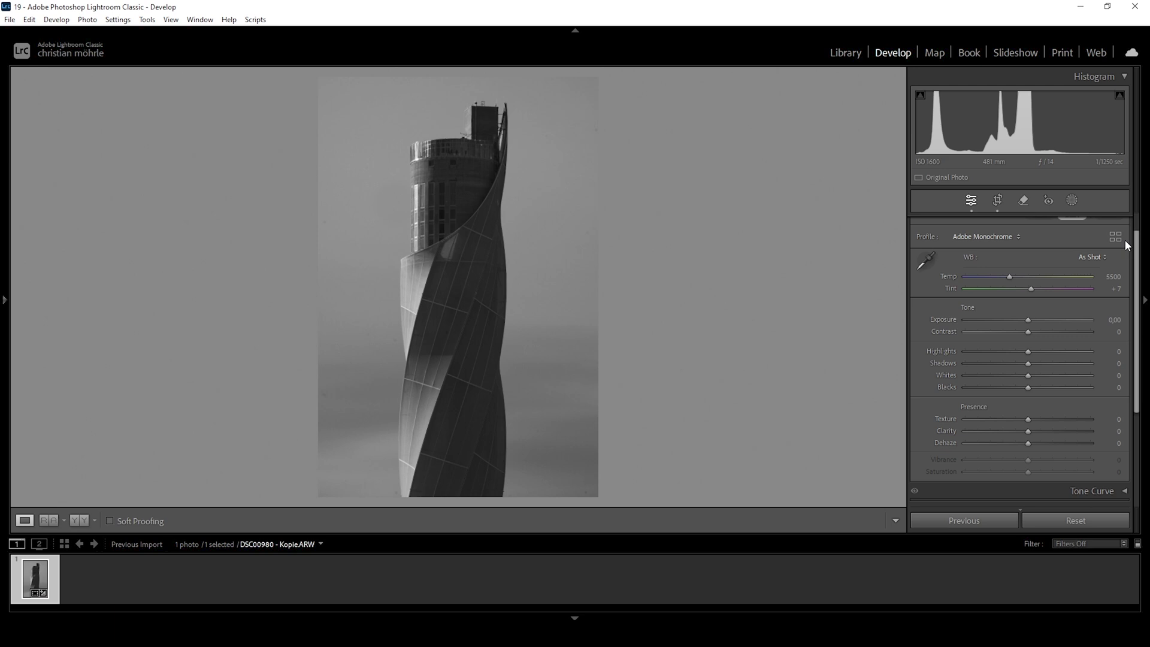
- Darken the whole photo with Exposure at −1.80 and Highlights at −43
drag(1029, 324, 1008, 324)
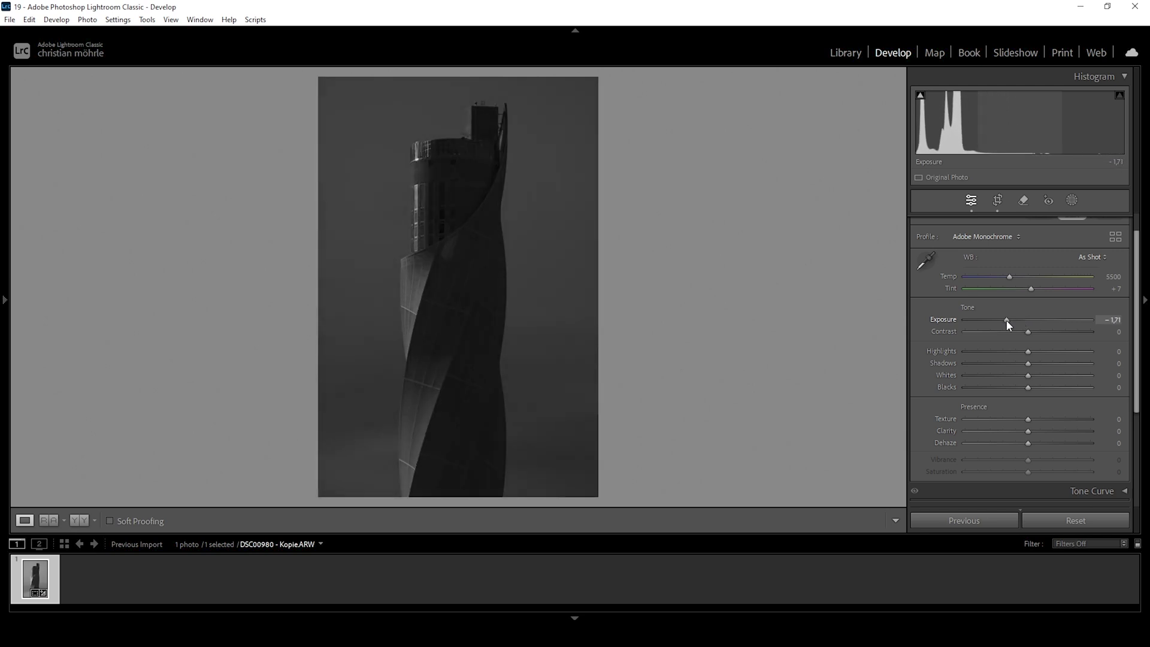
drag(1006, 321, 1005, 321)
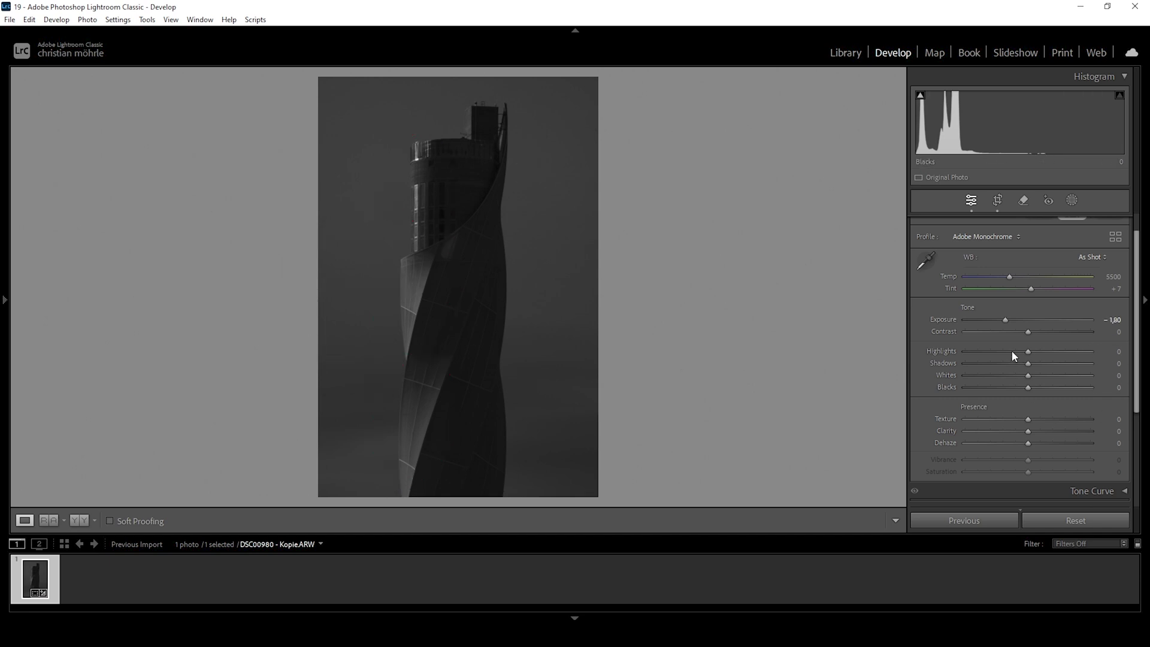
drag(1029, 356, 1000, 355)
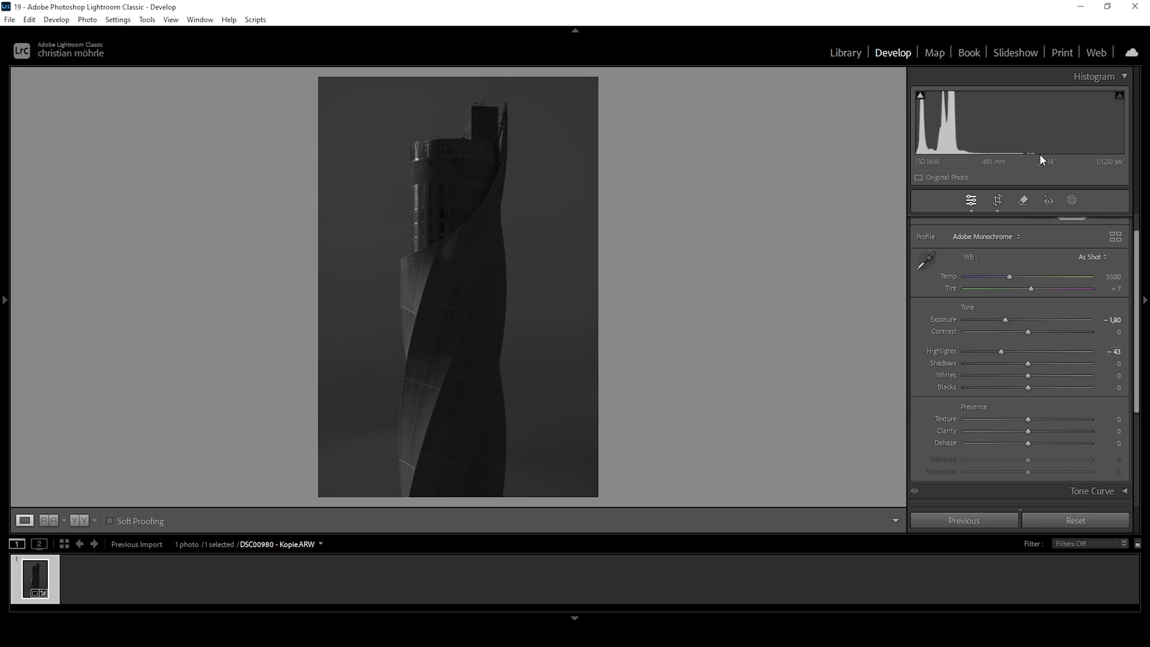
- Check the shadow clipping display, and raise Shadows to +24 and Whites to +52
click(921, 96)
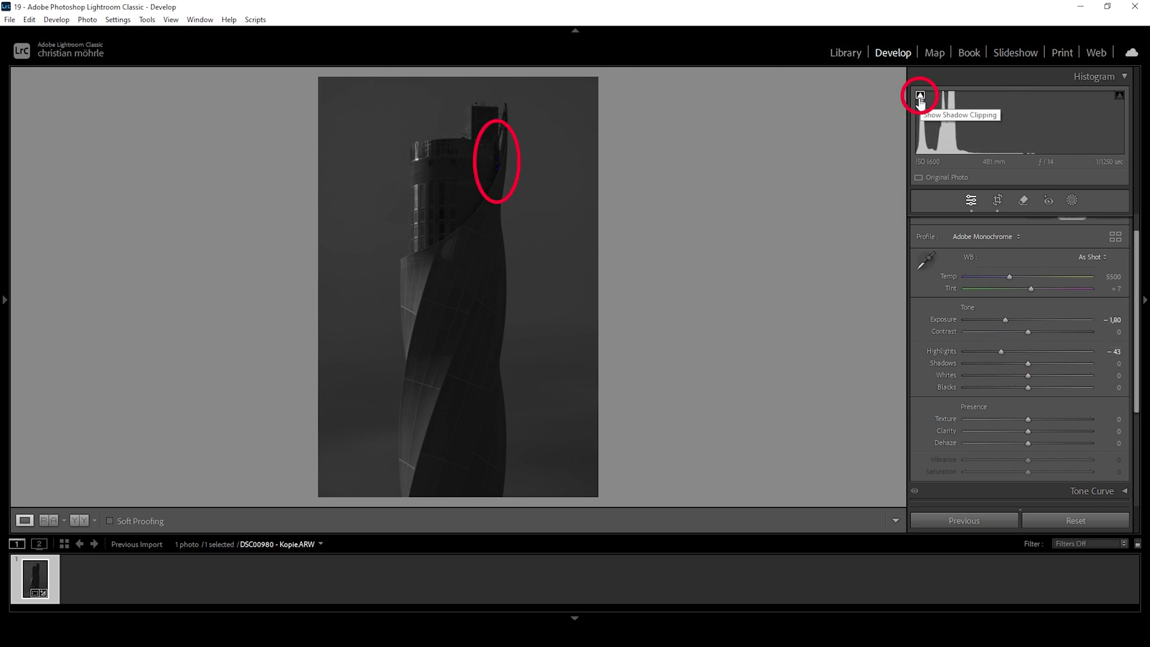
click(921, 96)
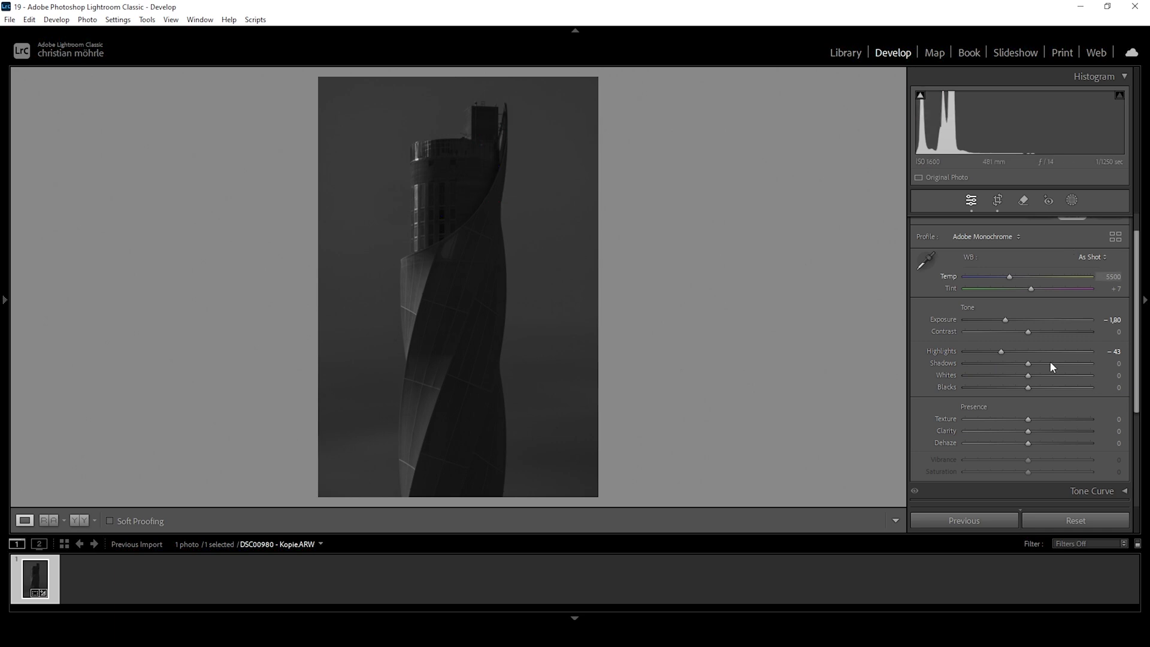
drag(1029, 365, 1044, 368)
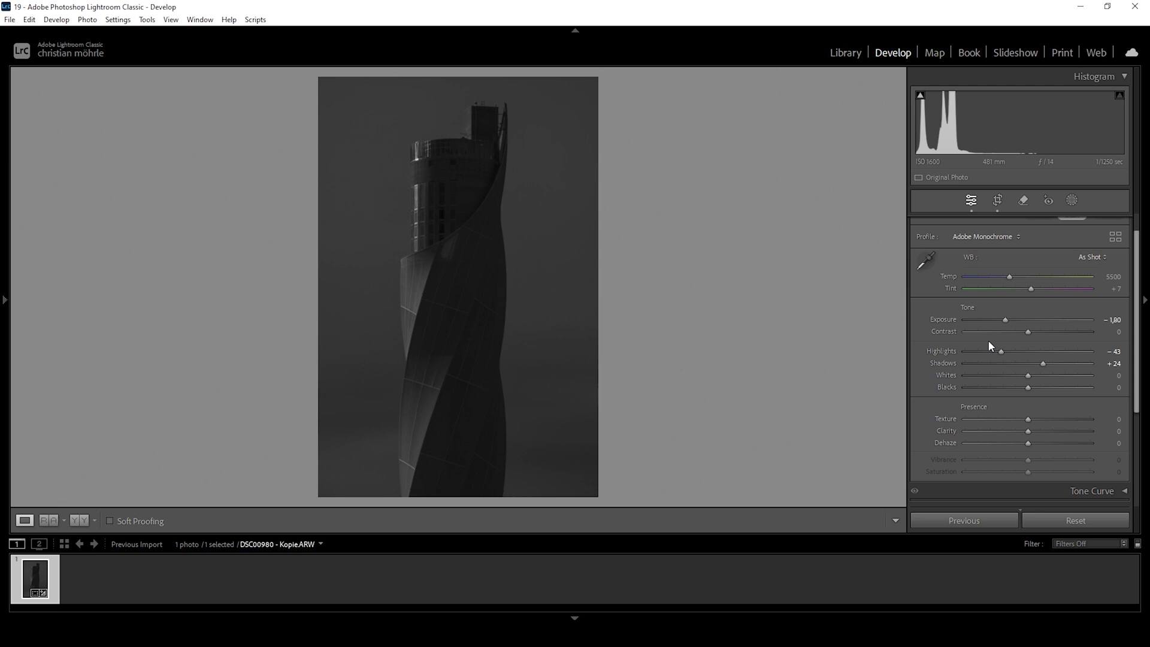
drag(1030, 377, 1058, 383)
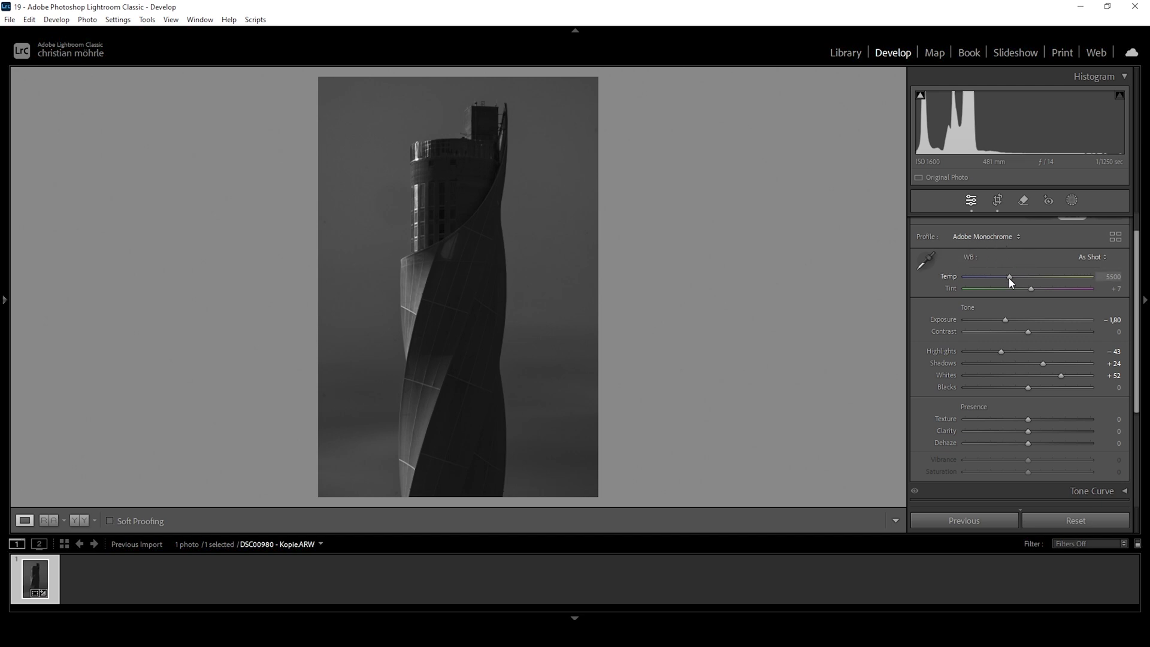
- Warm the white balance temperature to 13250
drag(1010, 279, 1048, 278)
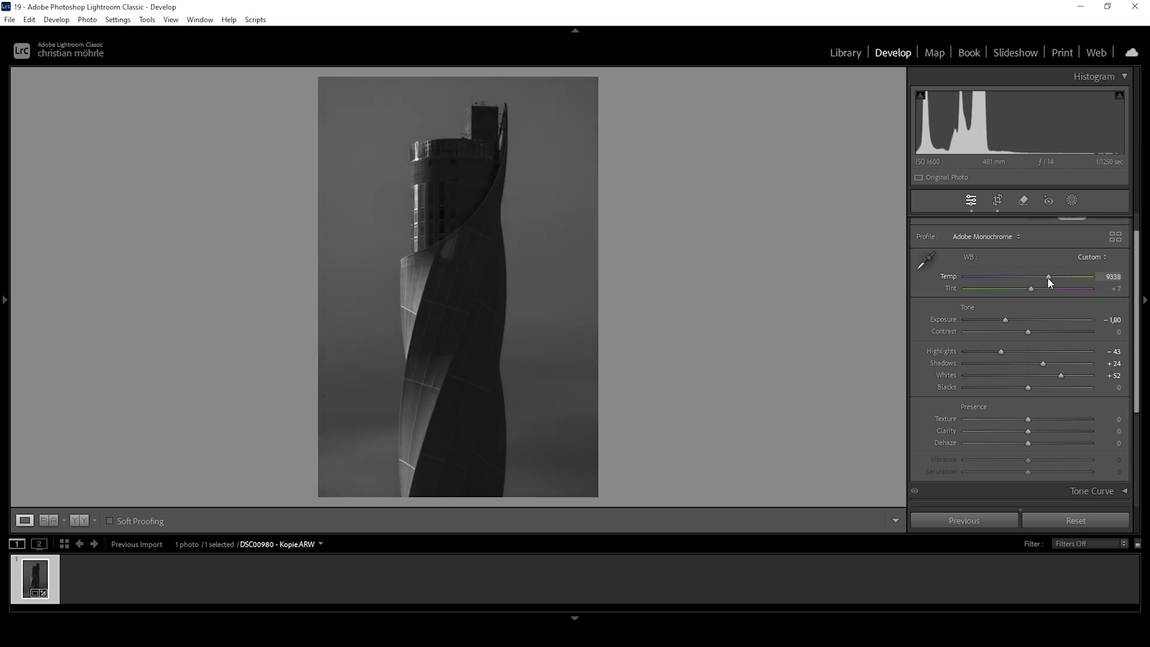
drag(1049, 280, 1052, 280)
drag(1052, 278, 1064, 280)
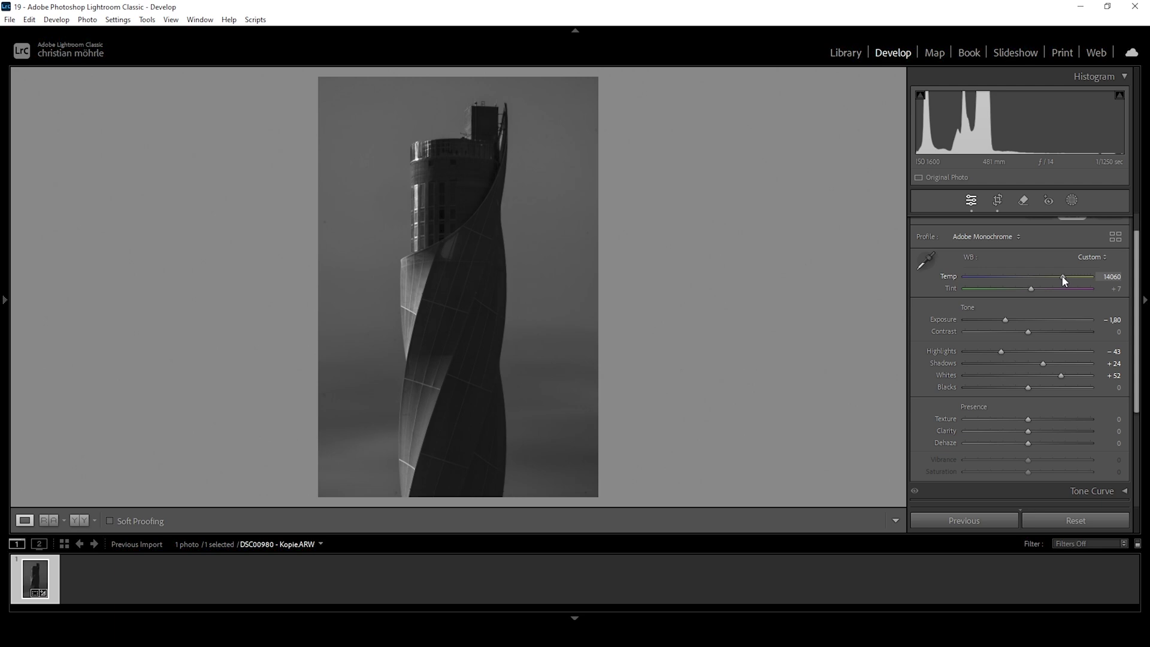
drag(1064, 280, 1061, 280)
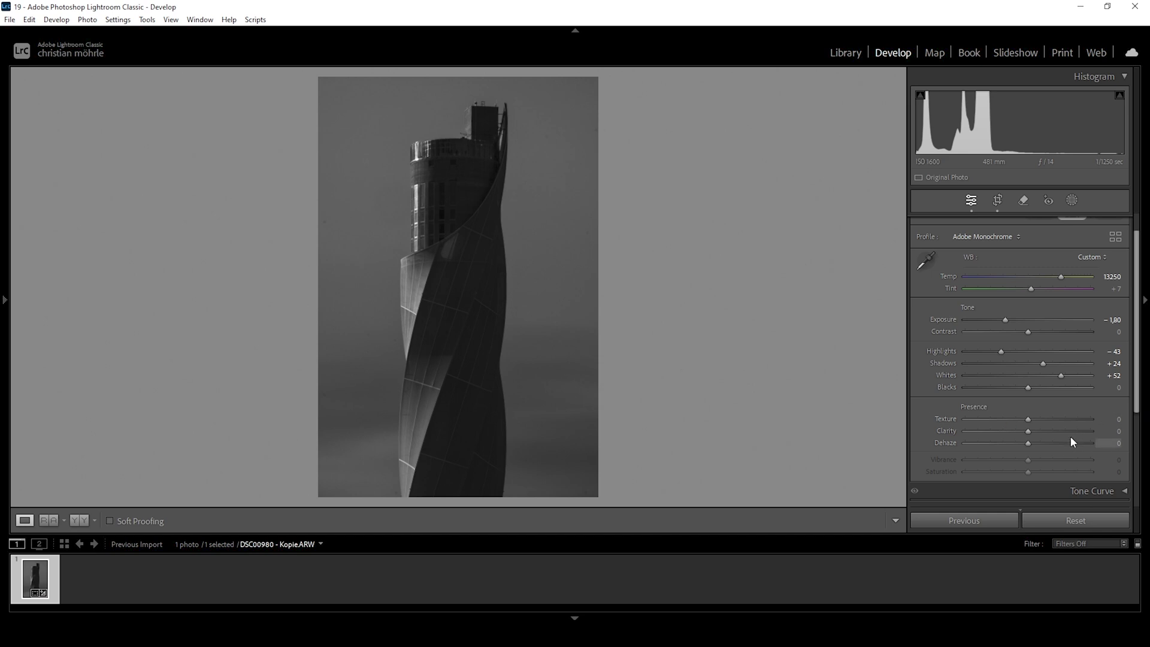
- Set Texture to +9, Clarity to +7 and Dehaze to +4, and compare the photo before and after side by side
drag(1034, 418, 1036, 418)
drag(1029, 438, 1032, 444)
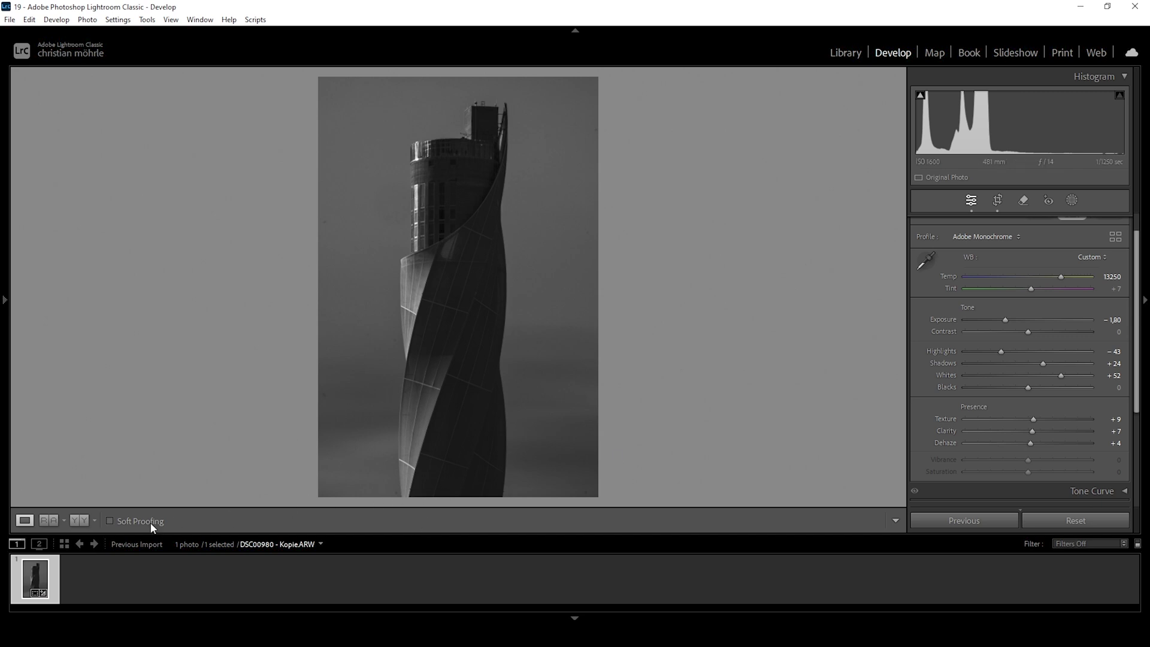
click(78, 520)
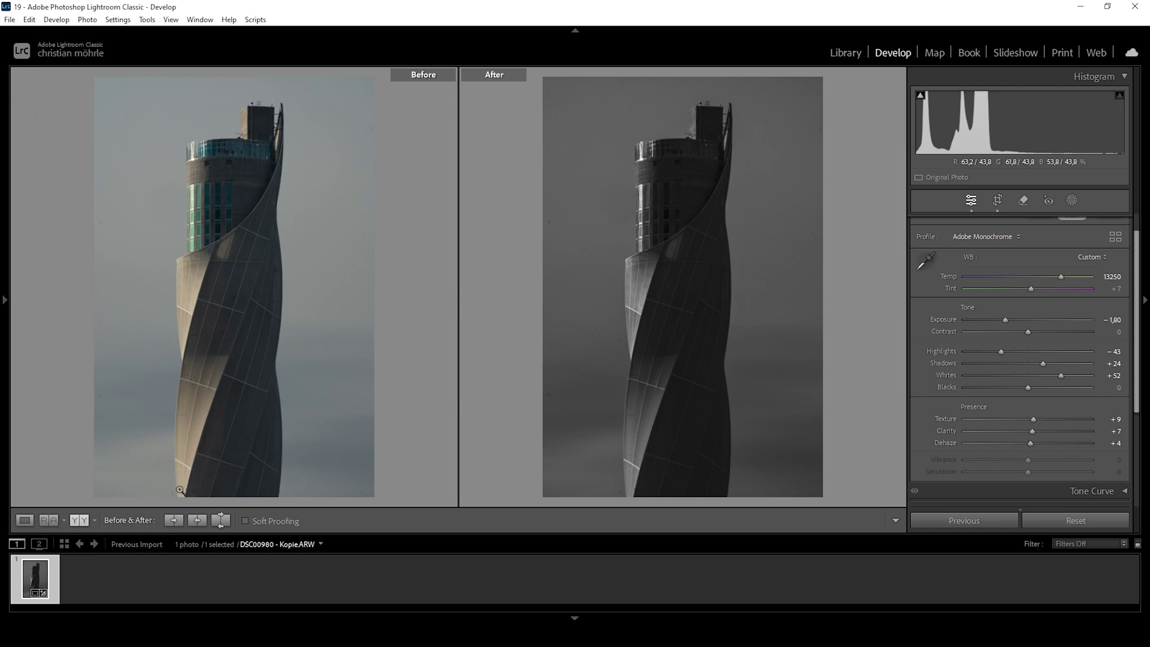
click(25, 520)
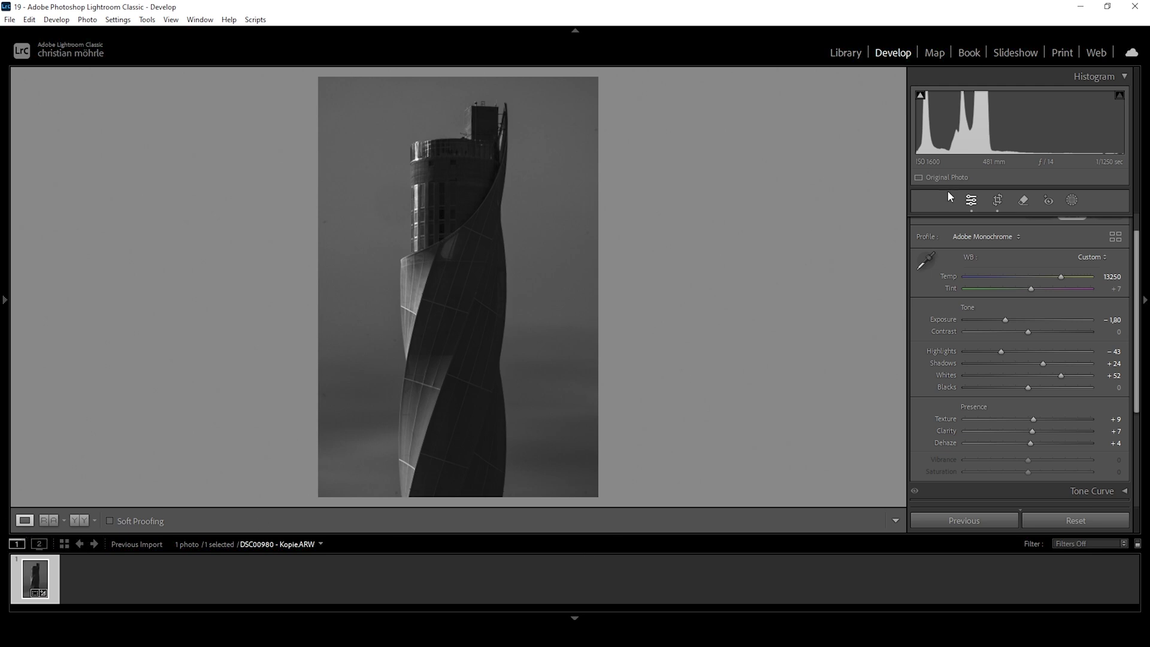
- Create a background mask and subtract a wide radial gradient centred on the photo's left edge, beside the tower's upper part
click(1079, 199)
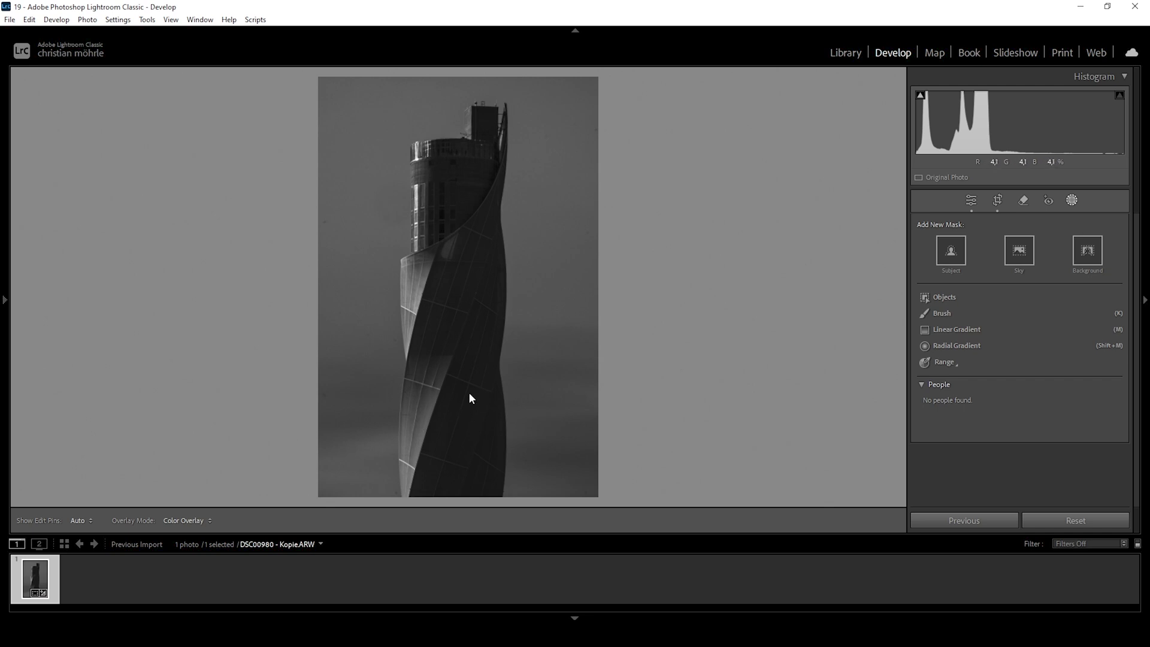
click(1088, 250)
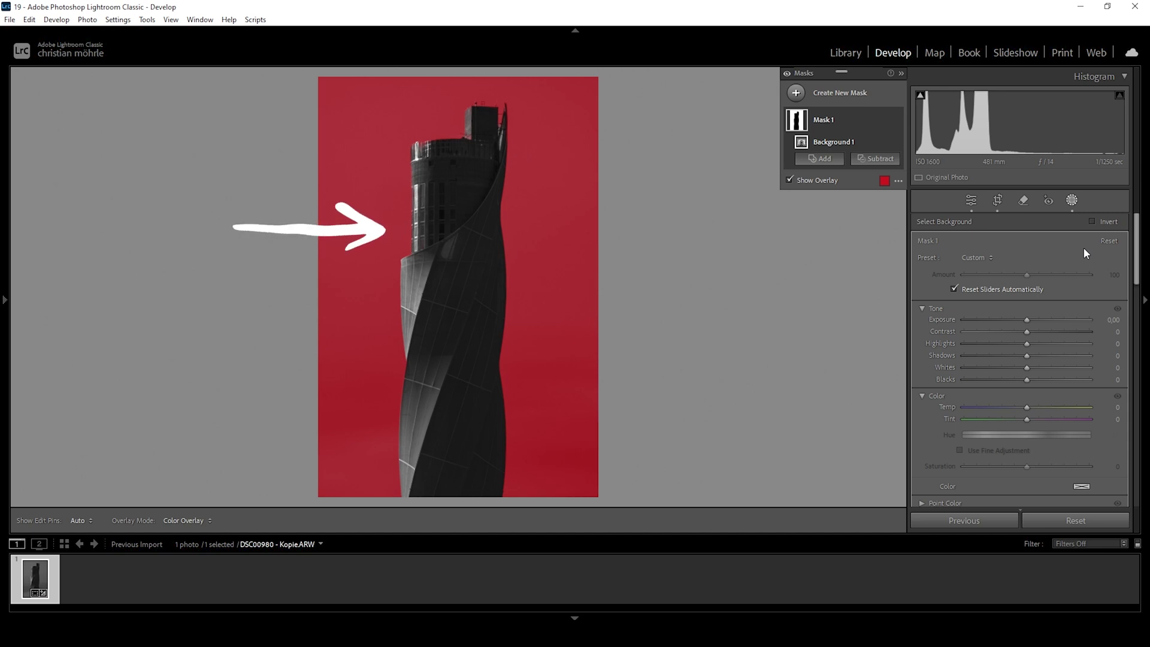
click(870, 159)
click(887, 280)
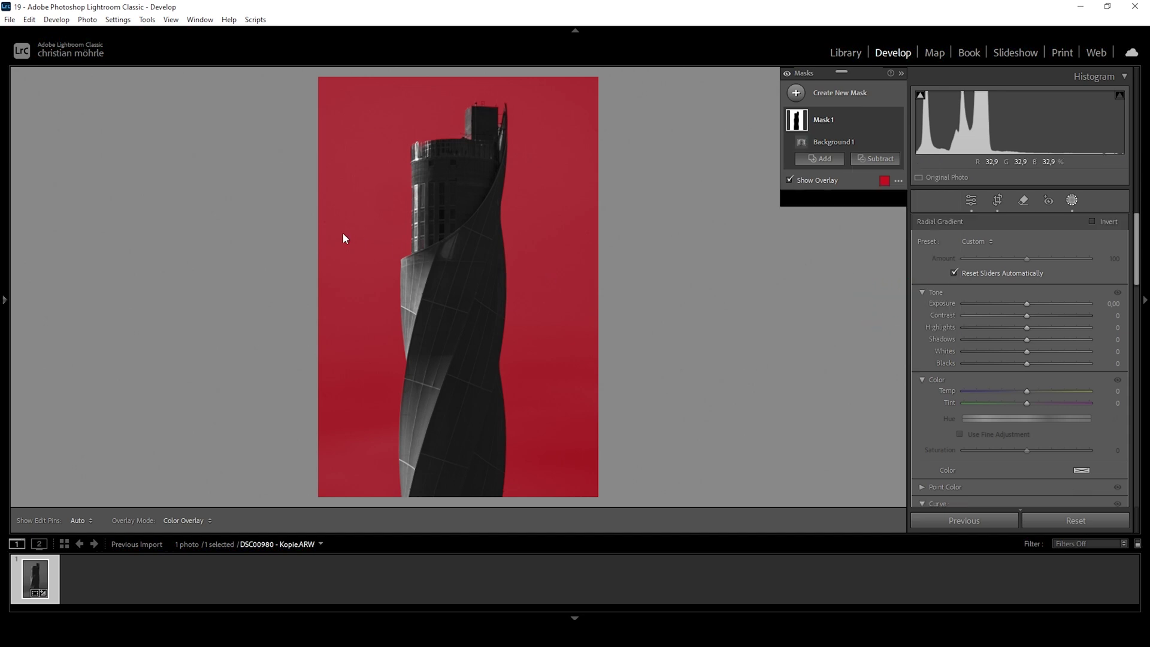
drag(342, 231, 590, 307)
drag(370, 216, 340, 224)
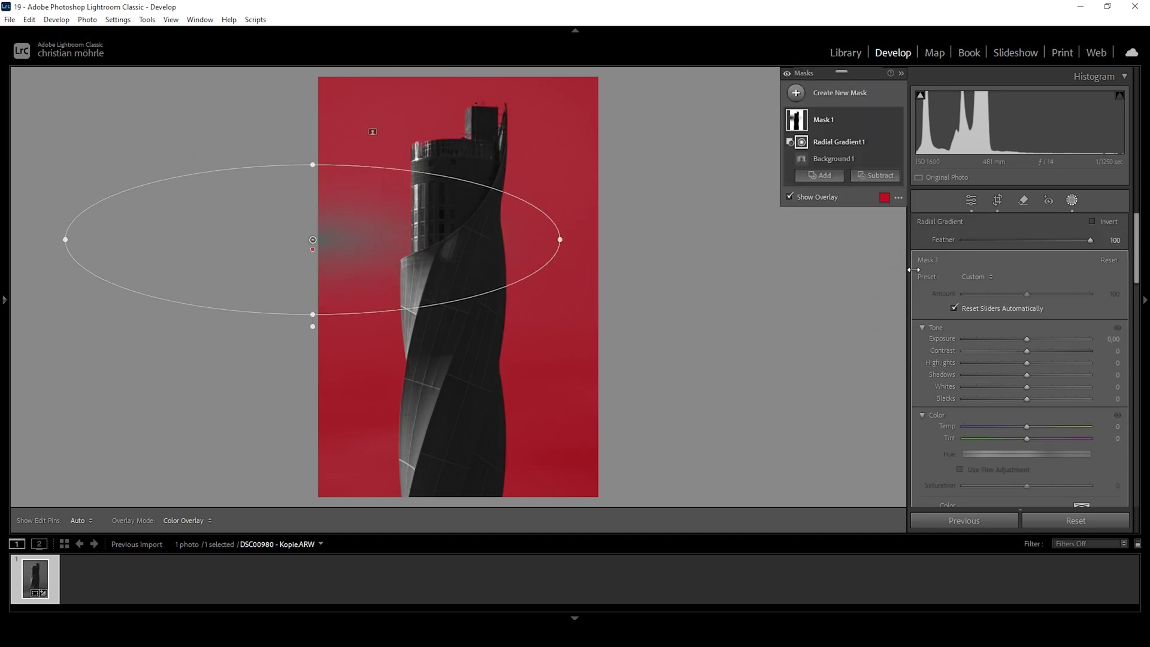
- Set the subtracted radial gradient's feather to 49, and enlarge and shift it to reach across the tower
drag(1091, 240, 1026, 240)
drag(313, 164, 313, 140)
drag(564, 239, 629, 240)
drag(312, 241, 309, 244)
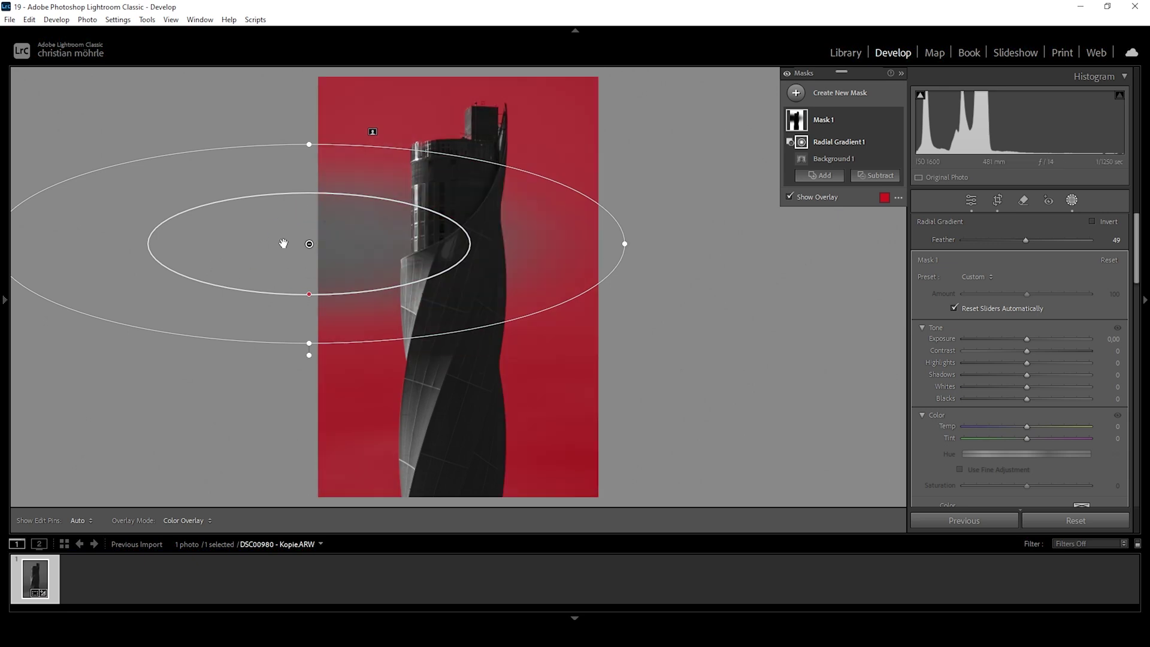
drag(283, 243, 283, 250)
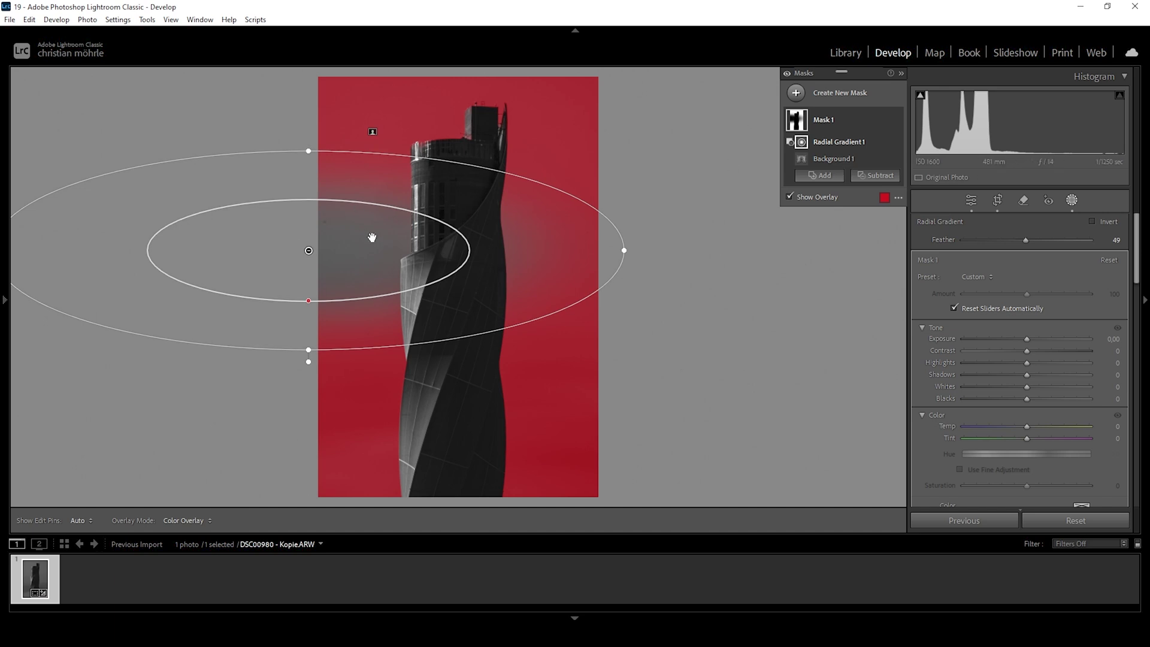
- Hide the overlay, set the background mask's exposure to −0.80, and make the radial gradient taller with feather 99
click(810, 197)
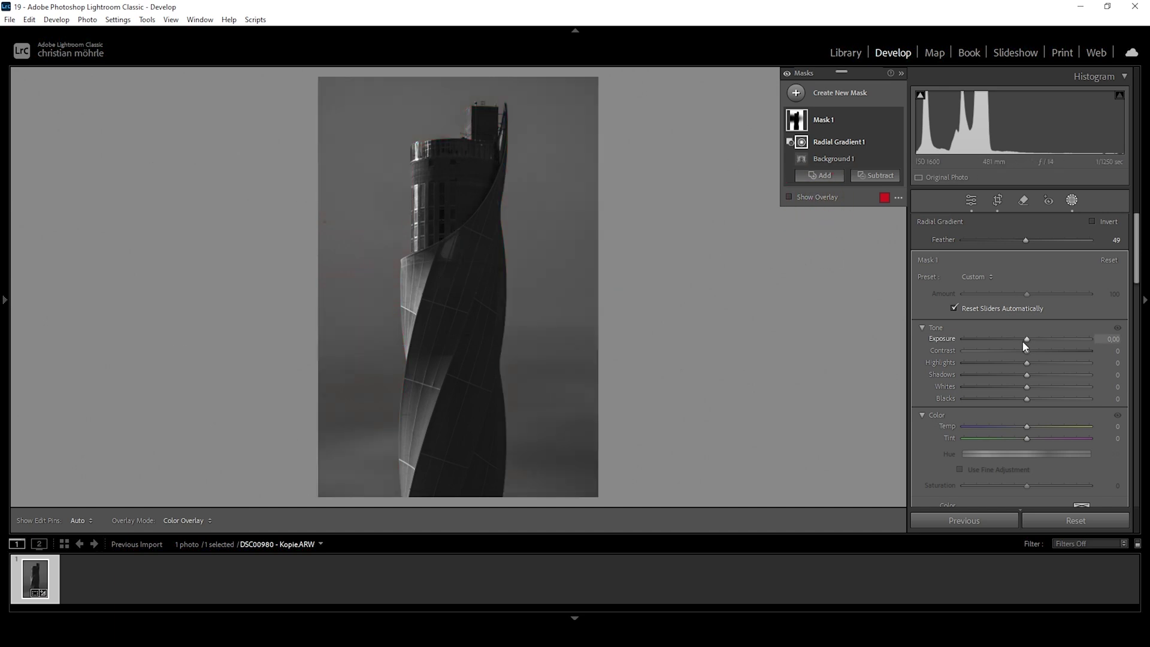
drag(1026, 339, 1016, 339)
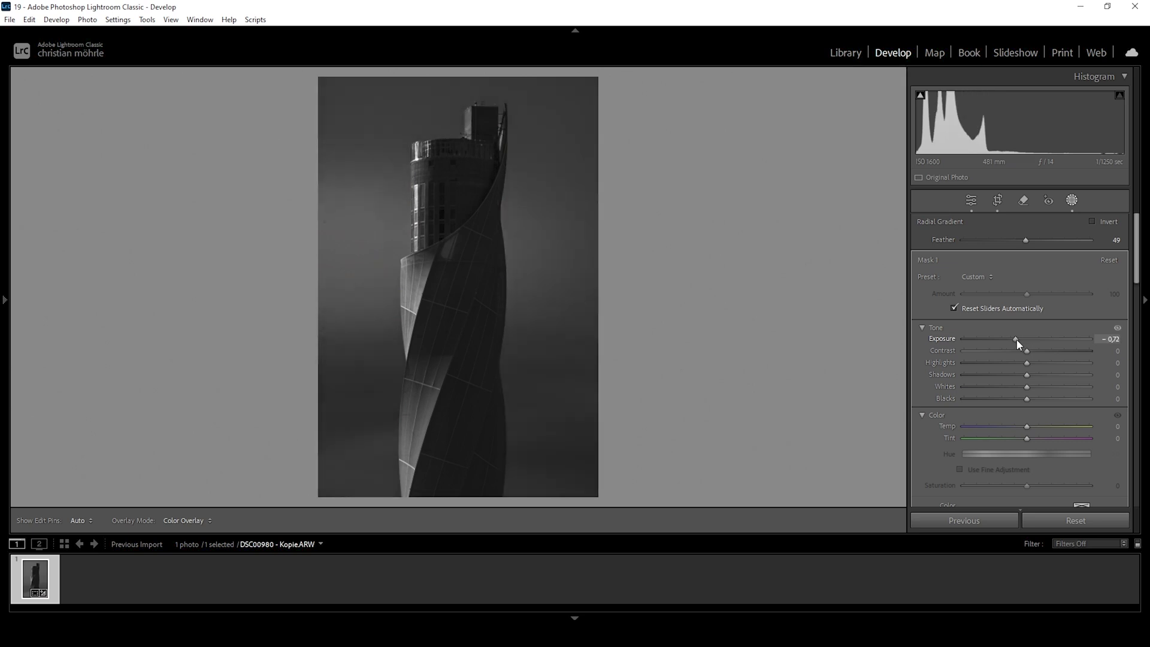
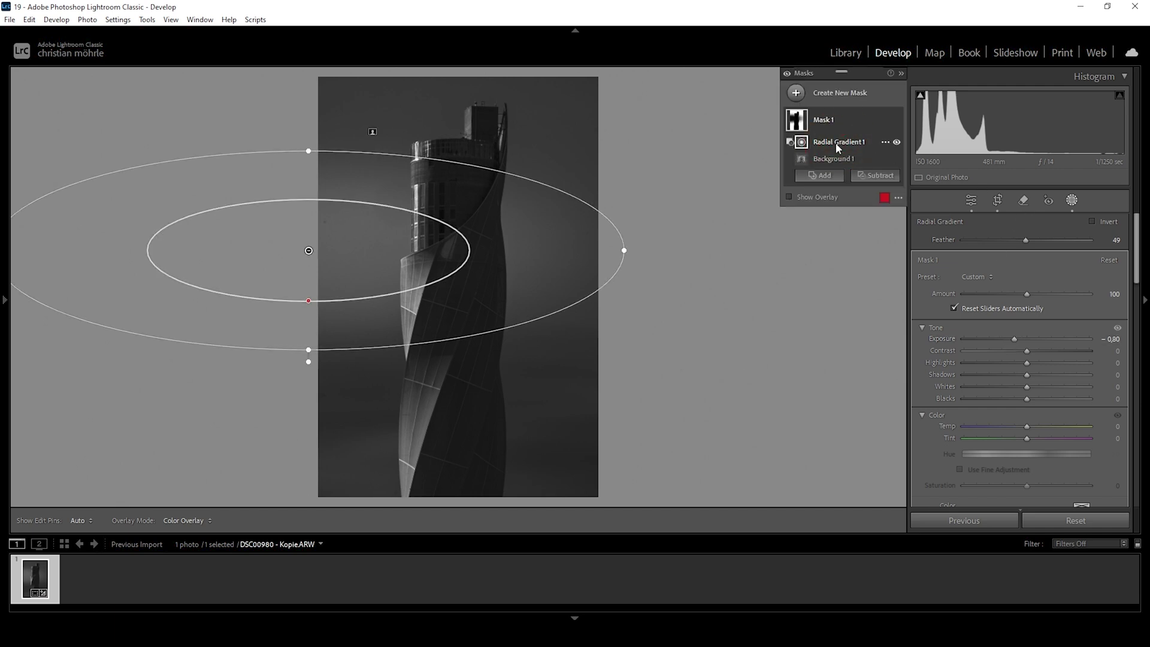
drag(1026, 239, 1061, 239)
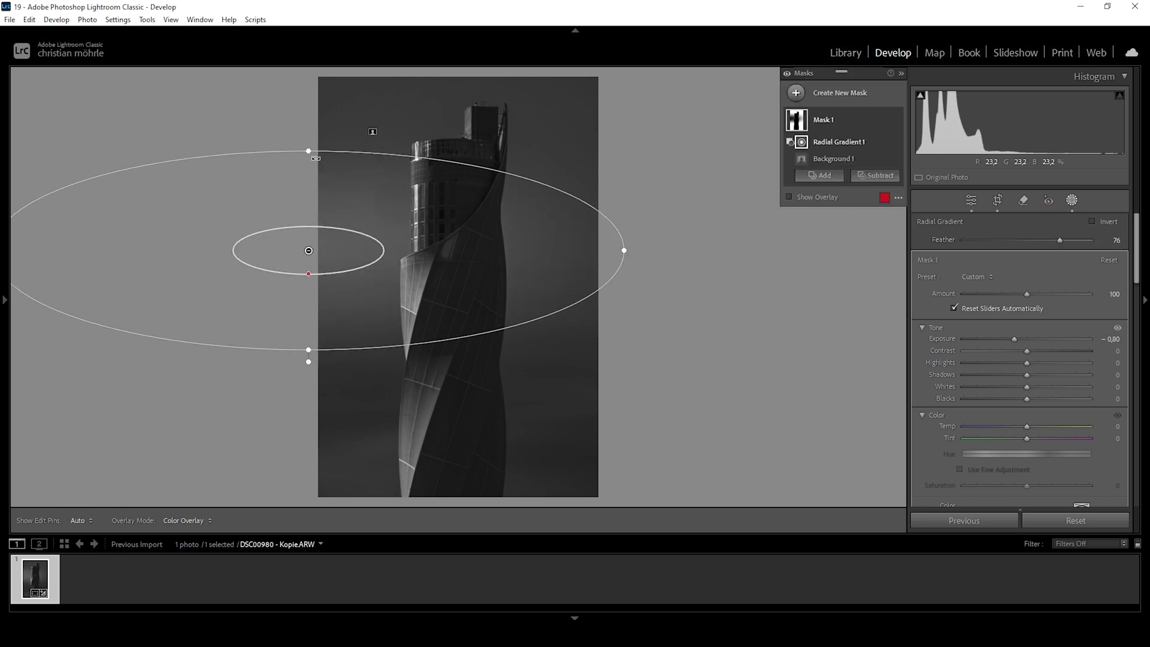
drag(311, 146, 315, 108)
drag(1060, 239, 1089, 240)
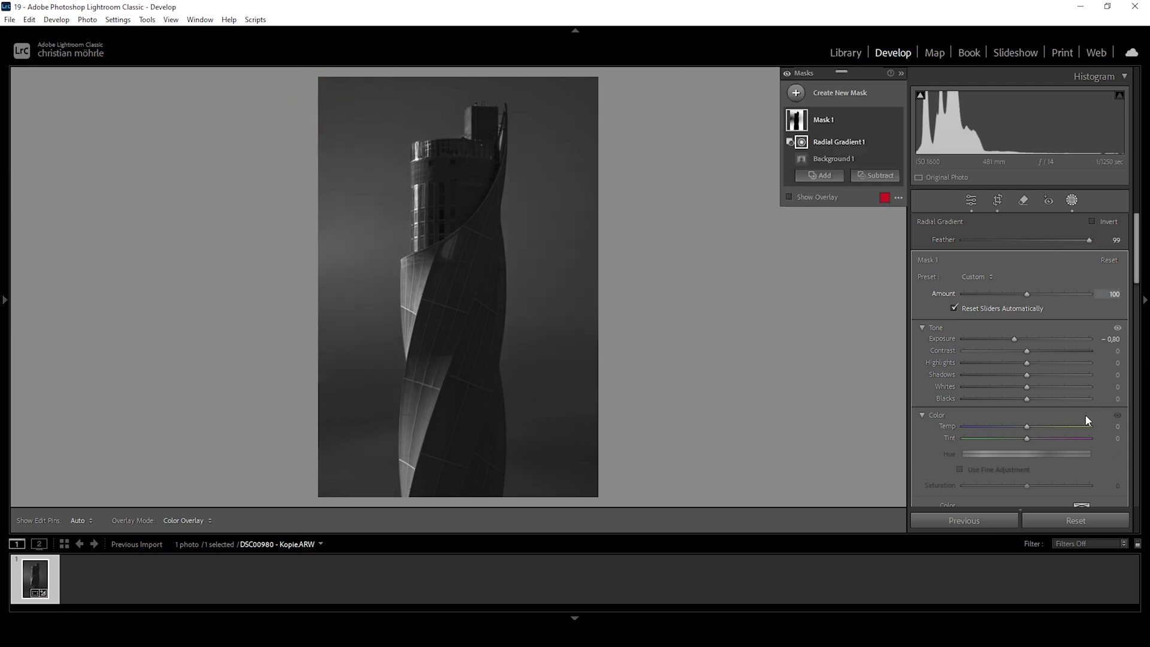
- Add a new linear gradient mask fading from the photo's top edge down to about the tower's twist
mouse_move(482, 335)
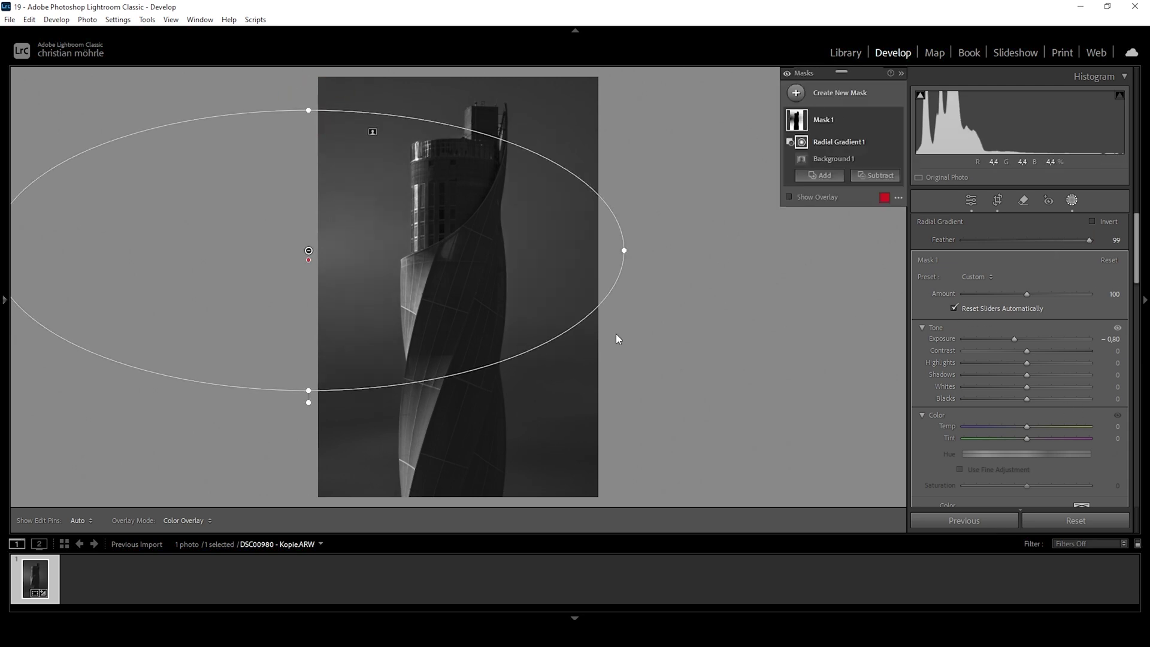
click(797, 93)
click(866, 220)
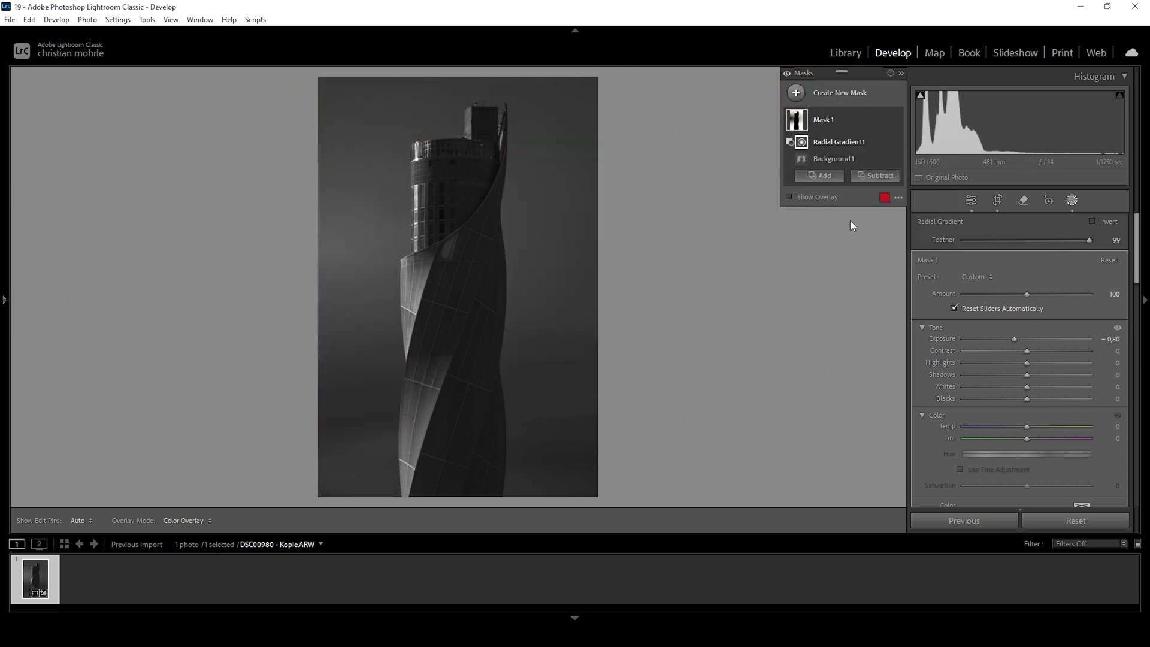
drag(514, 89, 499, 247)
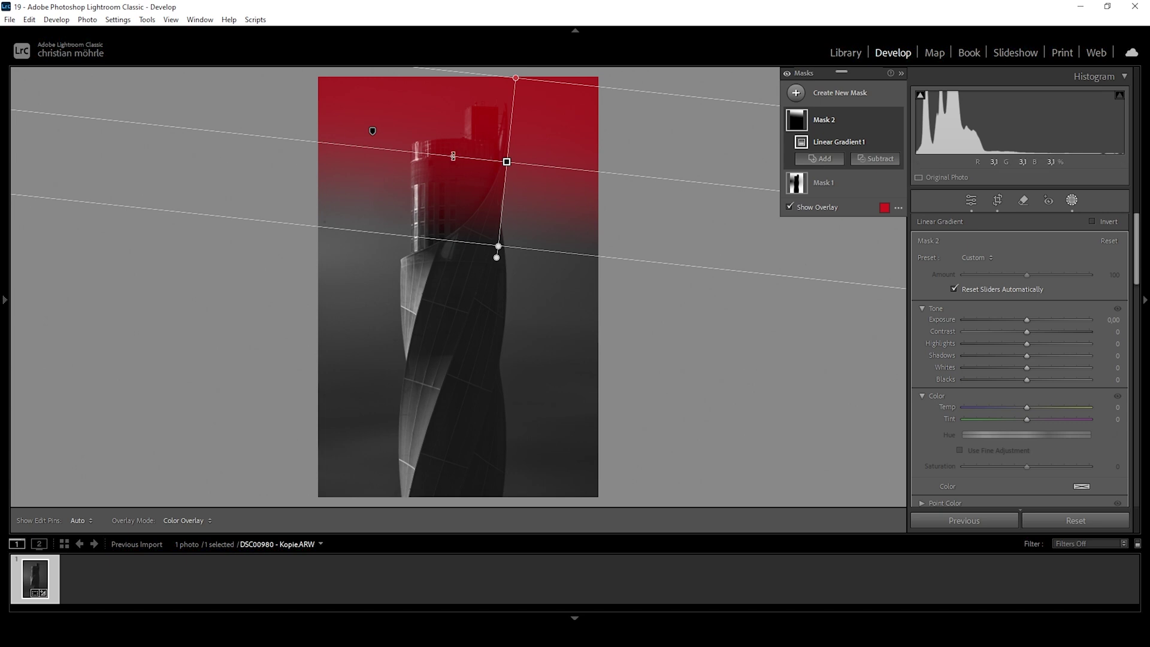
- Subtract the subject from the top gradient mask and set the mask's exposure to −0.85
click(873, 162)
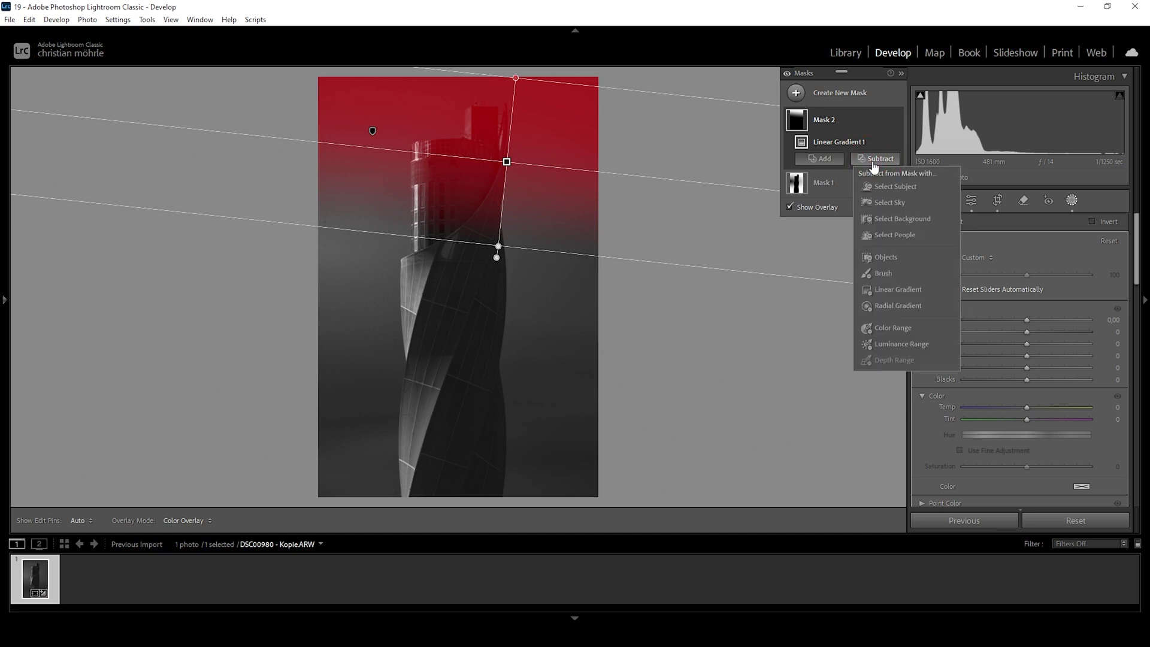
click(898, 186)
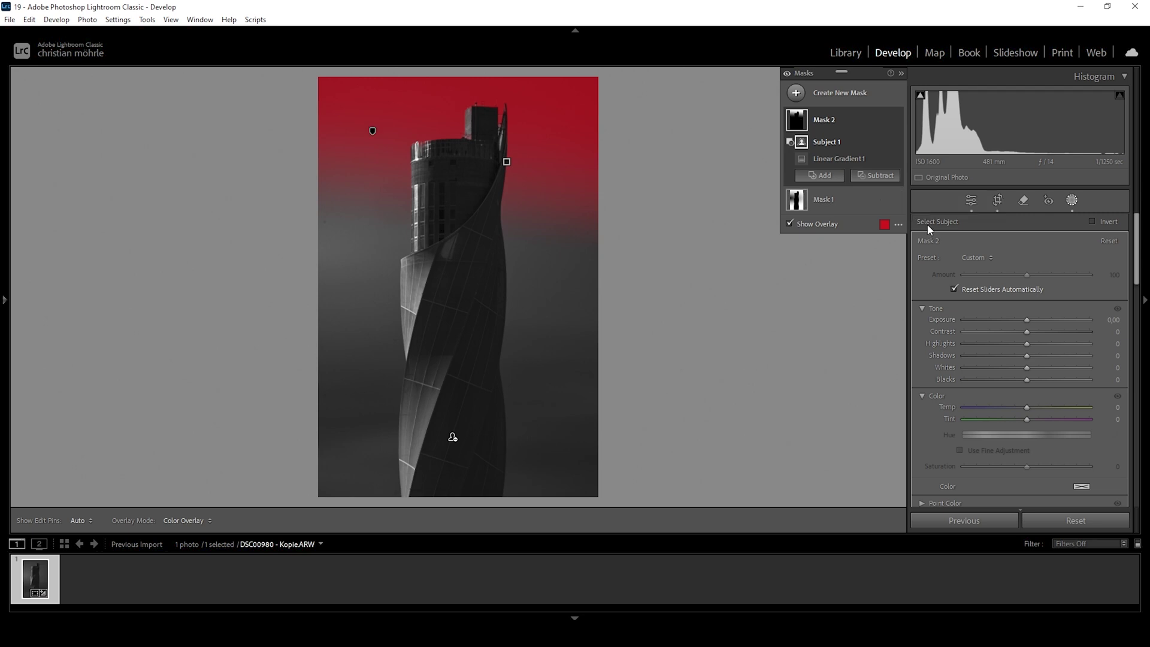
drag(1022, 327, 1016, 321)
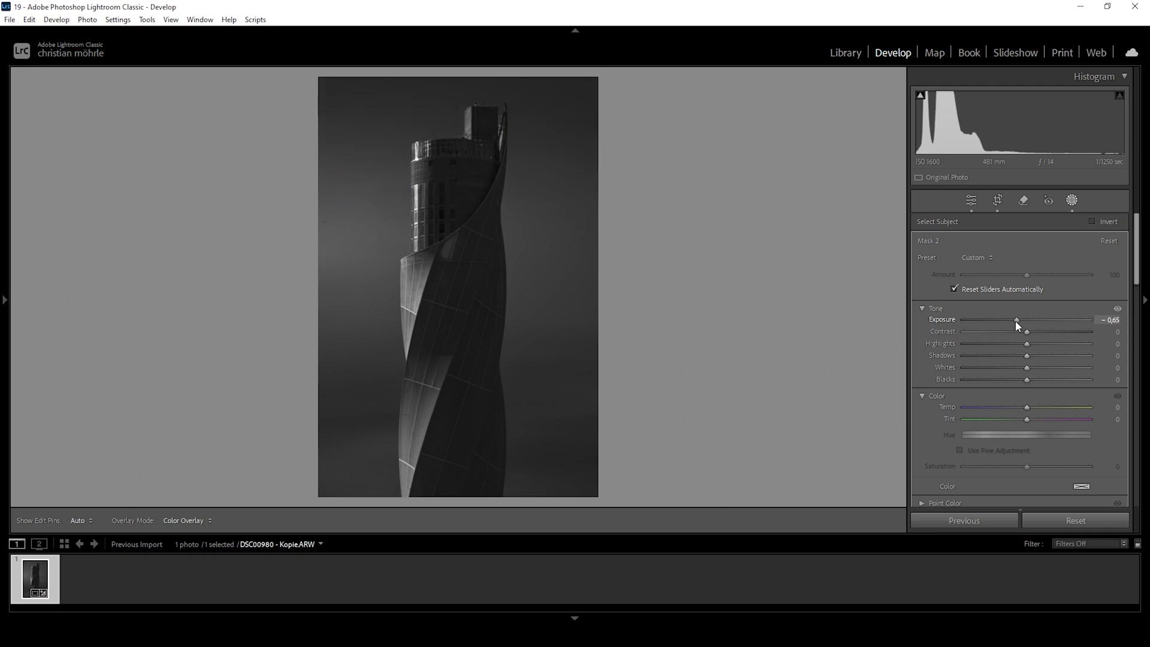
drag(1013, 321, 1012, 321)
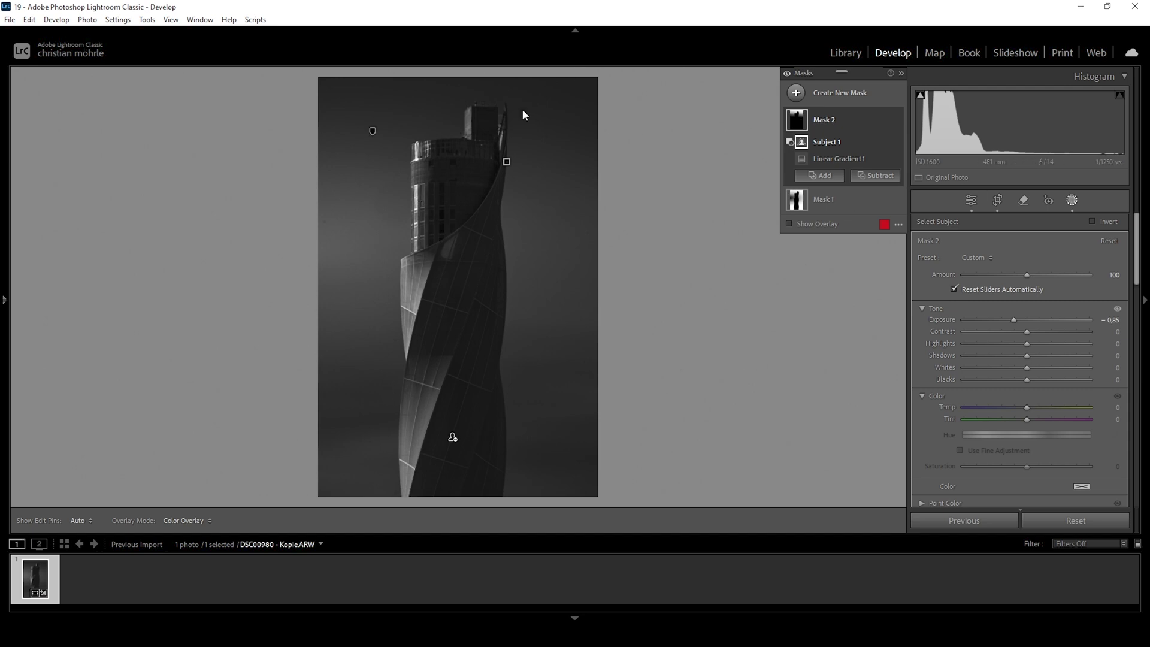
- Add a third mask with a linear gradient covering the photo's lower half and fading upward, and subtract the subject from it
click(819, 175)
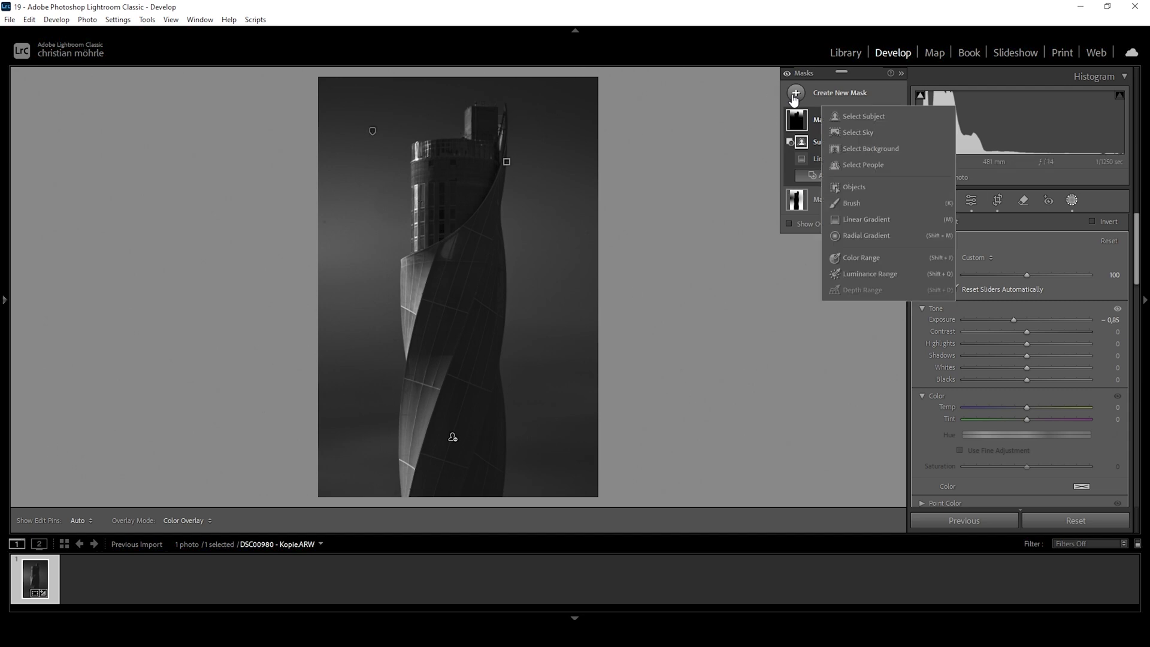
click(848, 220)
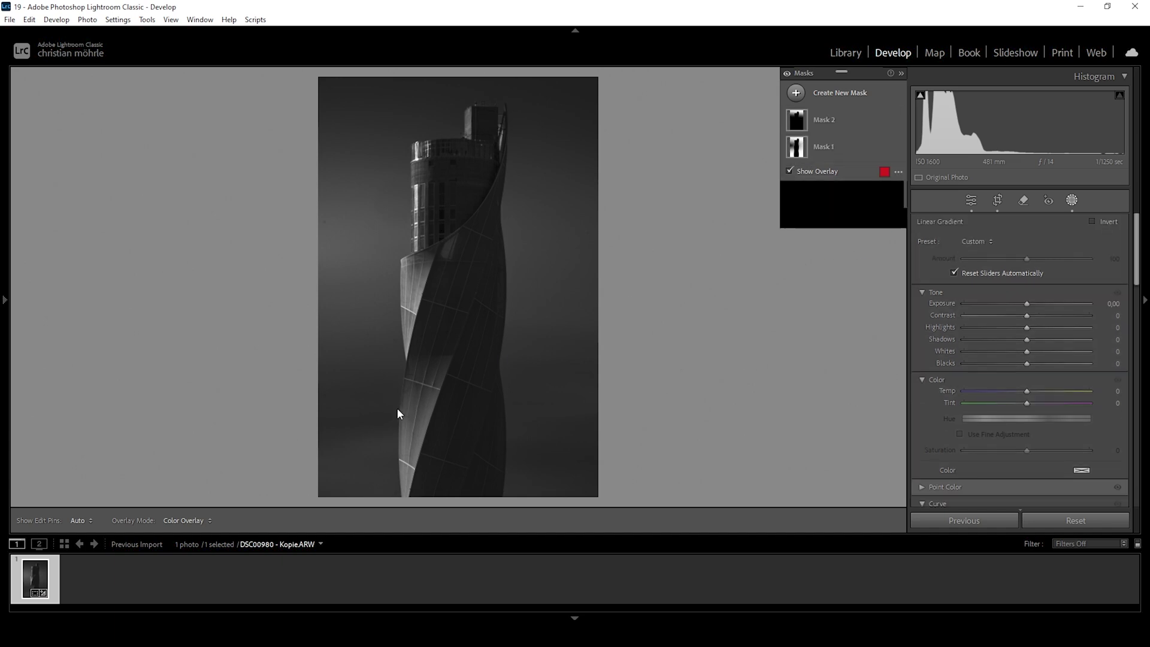
drag(393, 407, 385, 238)
drag(394, 408, 394, 434)
click(876, 159)
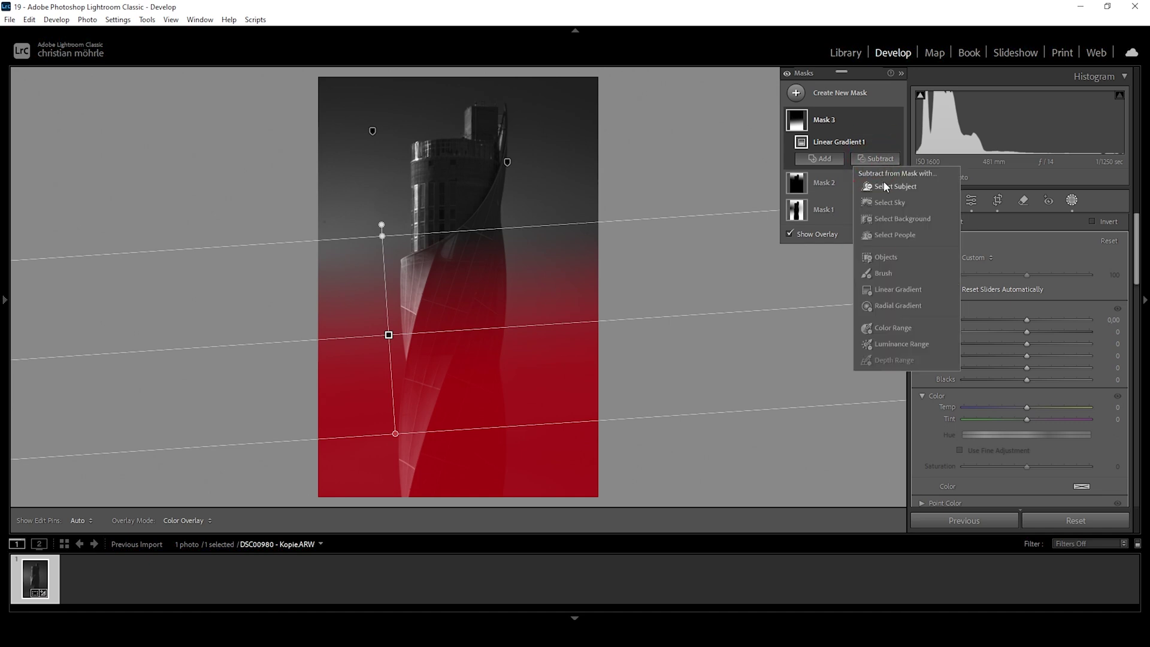
click(883, 182)
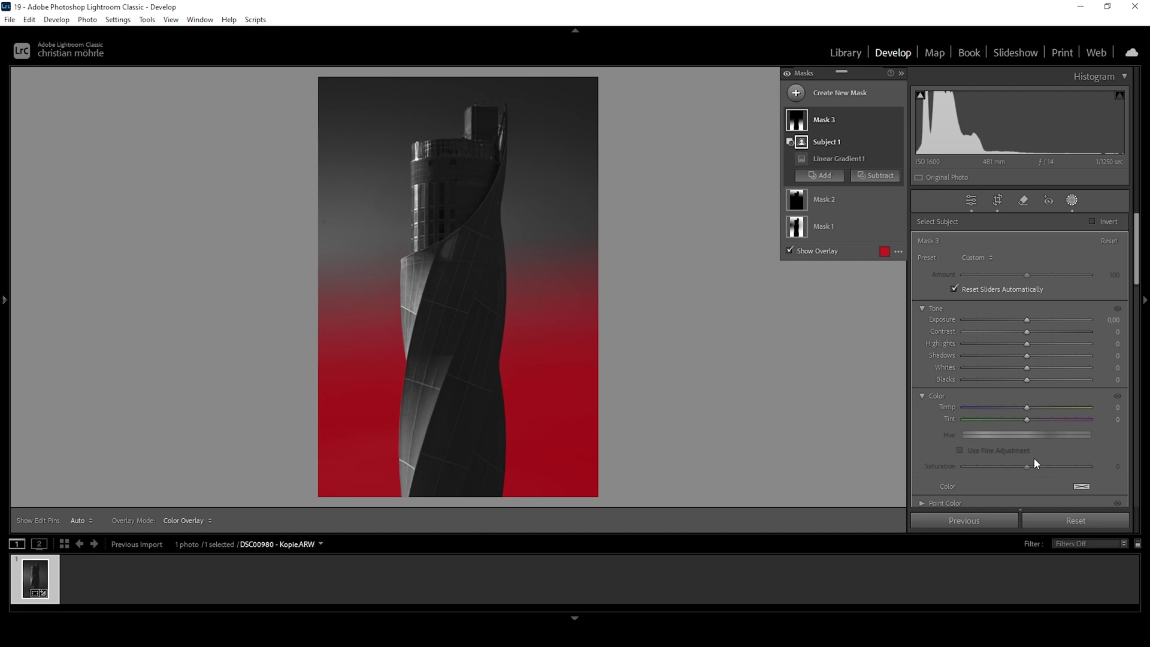
- Set the exposure of the lower linear gradient mask to −0.95
drag(1027, 314, 1011, 325)
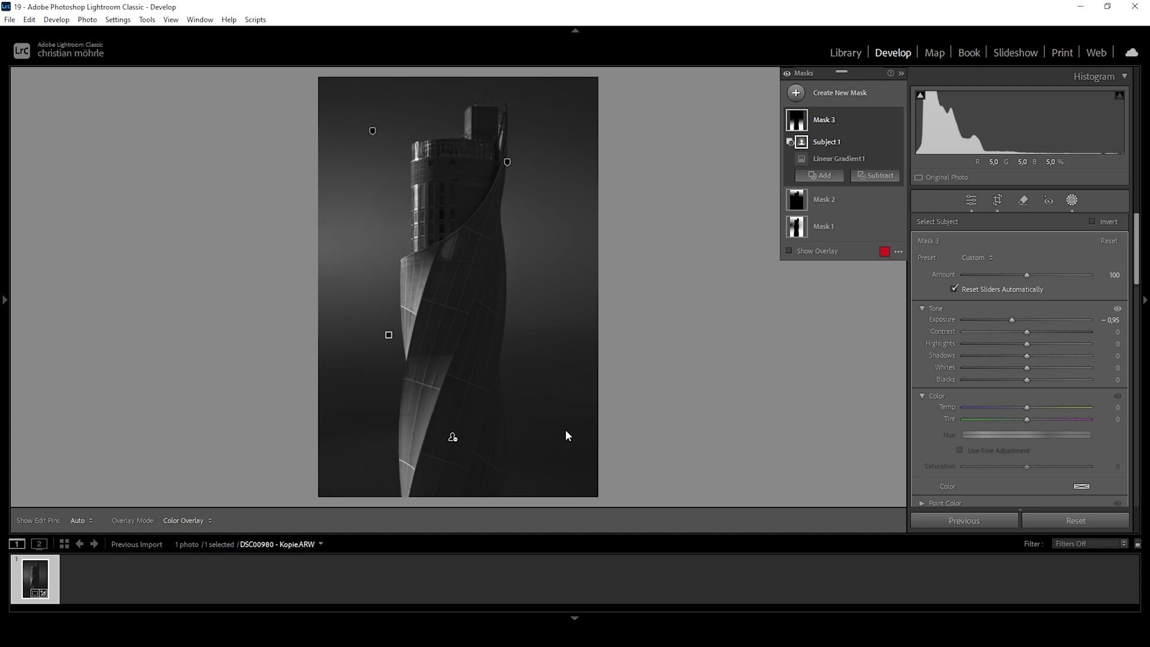
- Add a wide radial gradient mask centred just outside the photo's left edge beside the tower's twist, feather 100, and subtract the subject
click(799, 93)
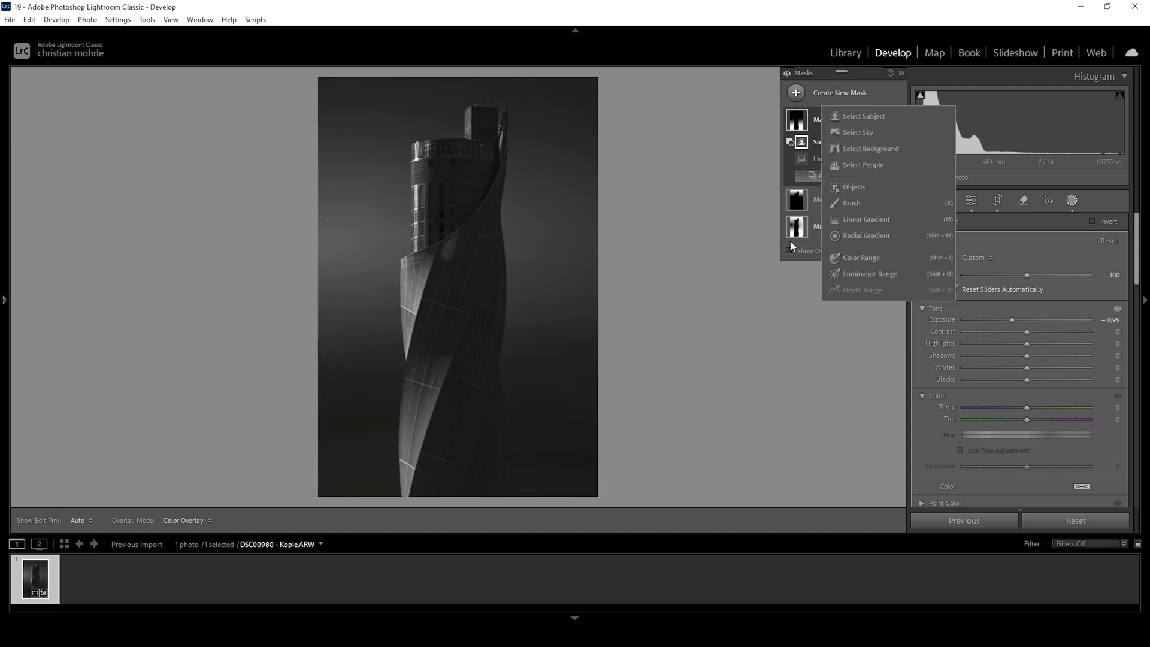
click(853, 231)
drag(344, 242, 316, 253)
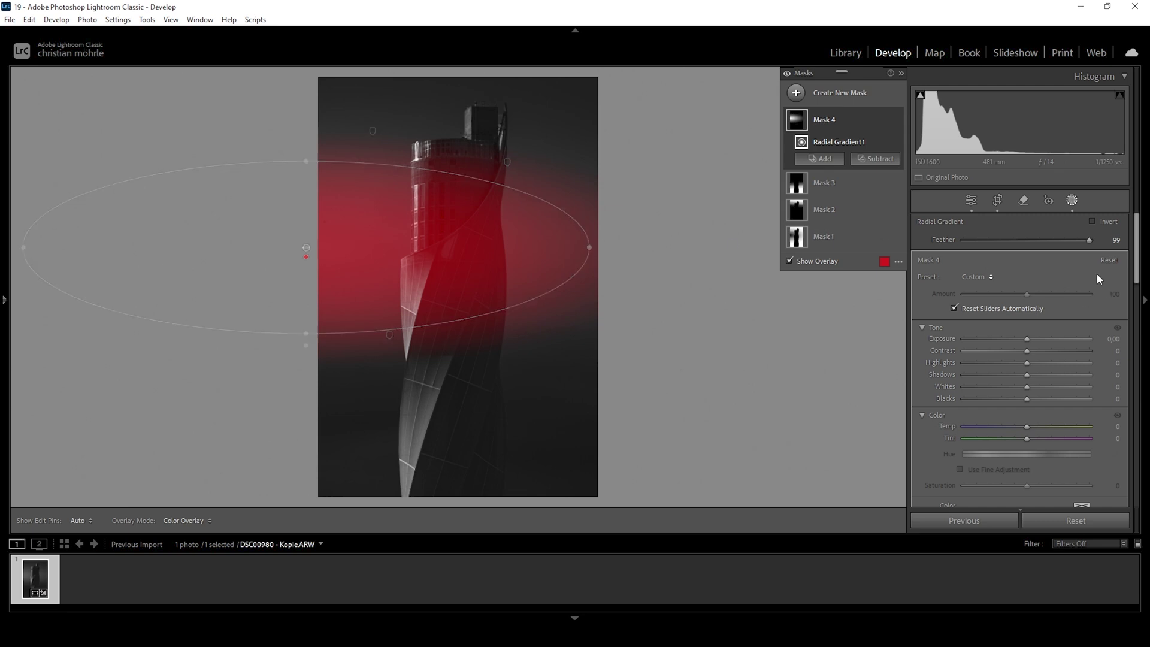
drag(1090, 242, 1106, 240)
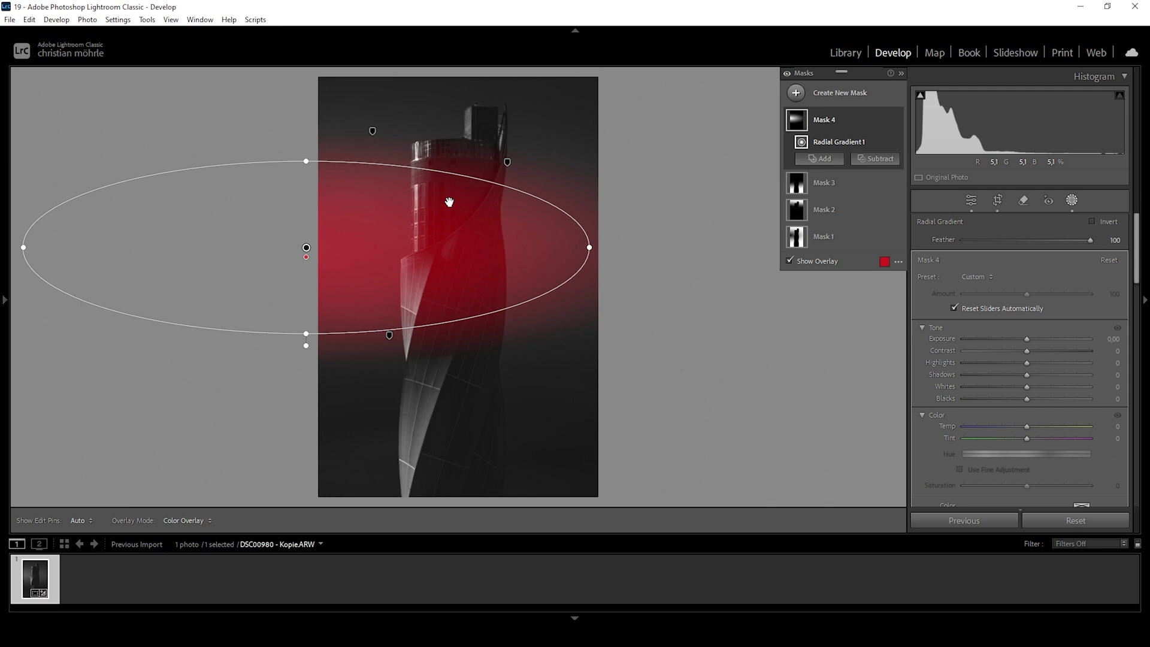
click(876, 159)
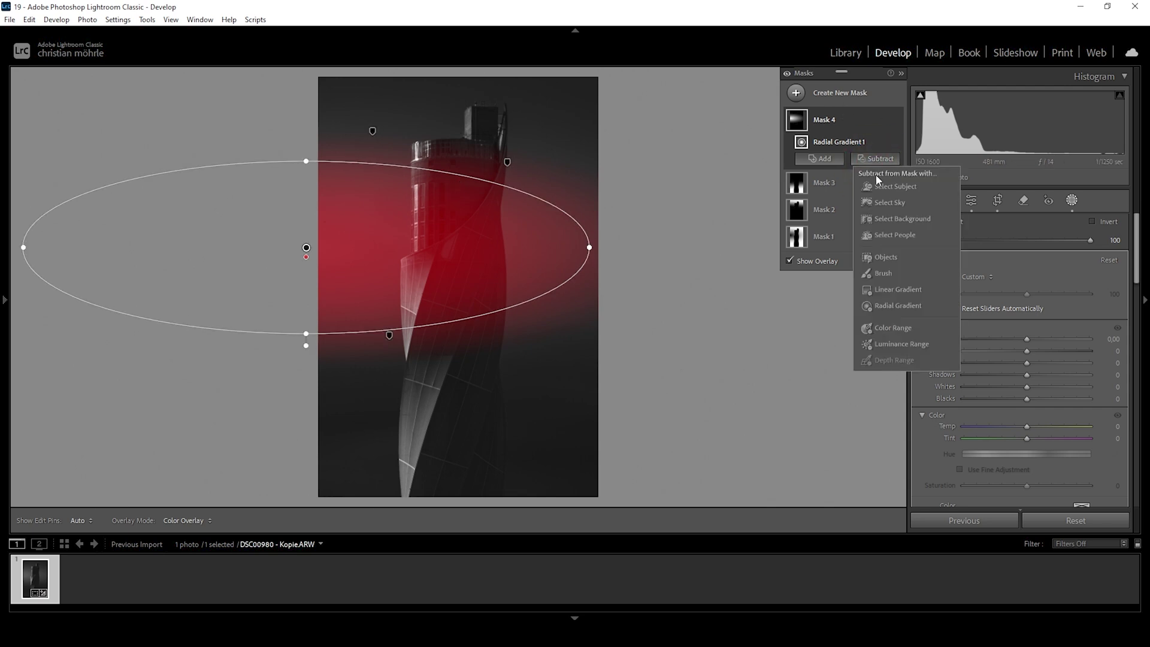
click(886, 185)
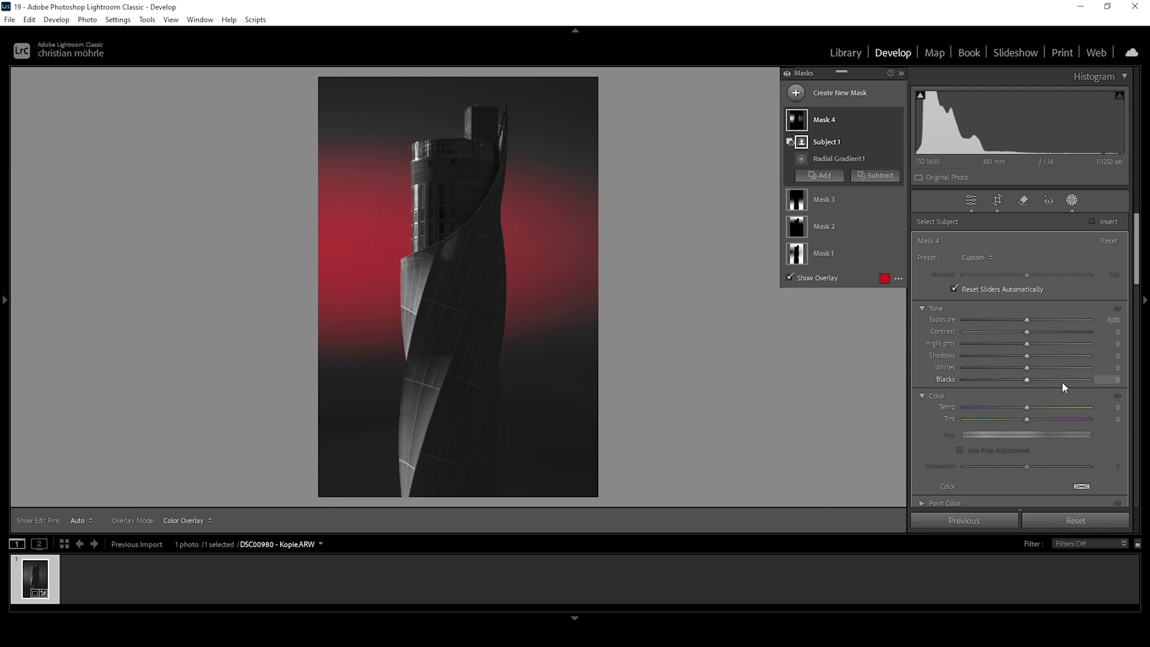
- Brighten the wide radial mask with exposure 0.95, whites 22 and blacks 53
drag(1028, 323, 1043, 324)
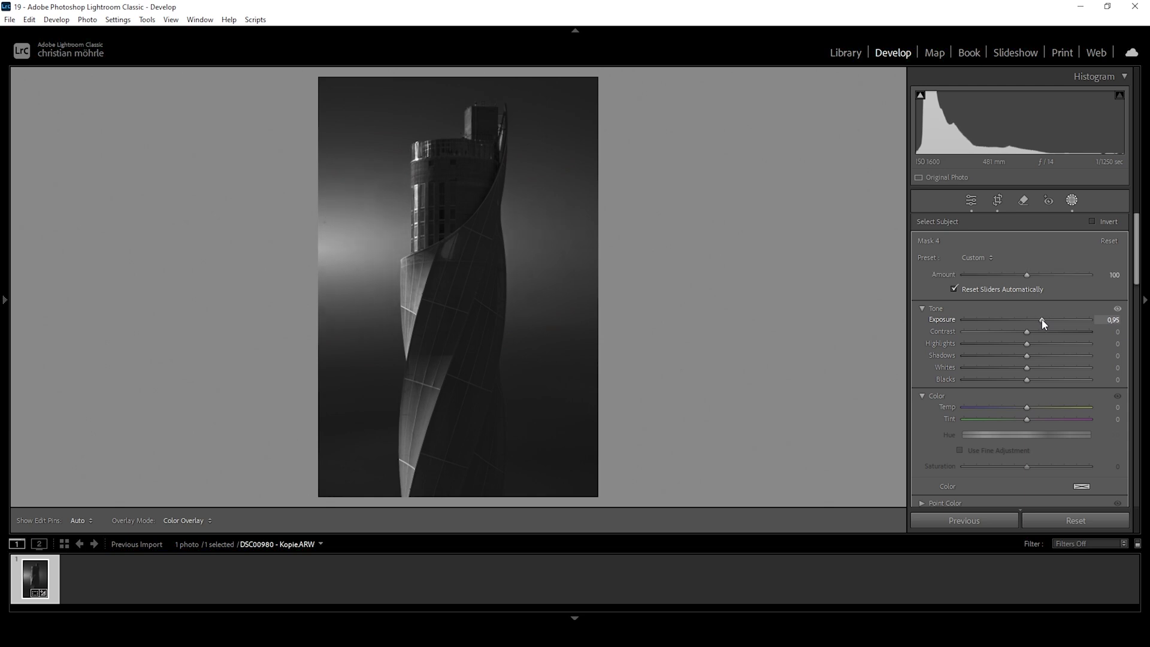
drag(1043, 324, 1042, 324)
drag(1027, 380, 1056, 380)
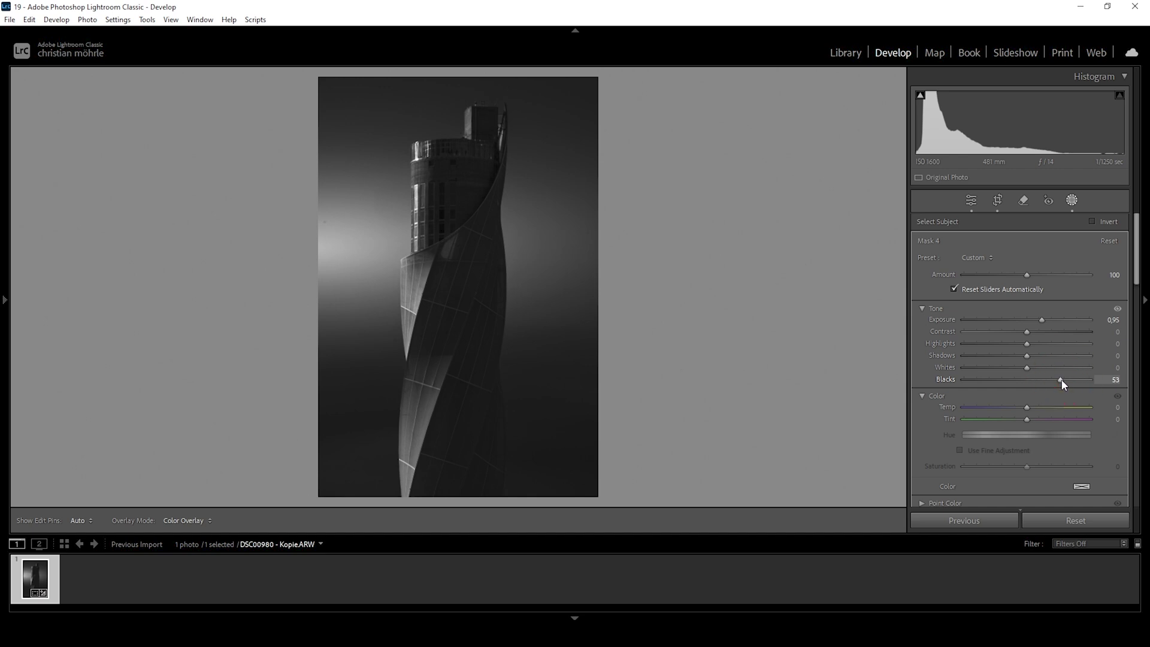
drag(1062, 386, 1033, 368)
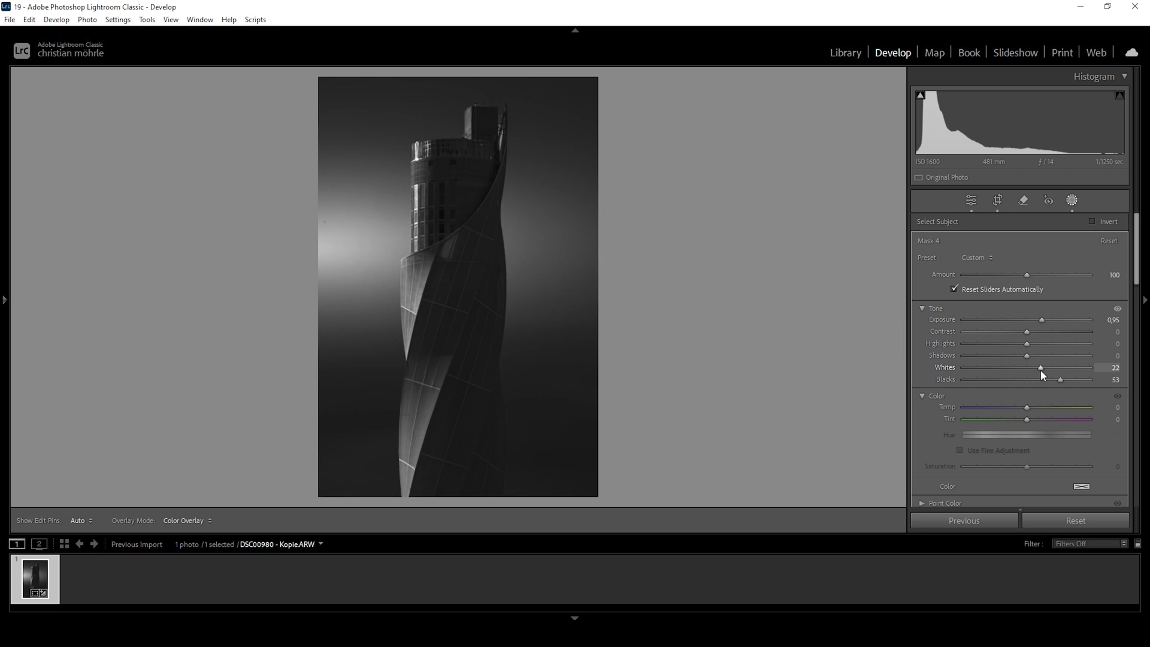
drag(1041, 369, 1041, 370)
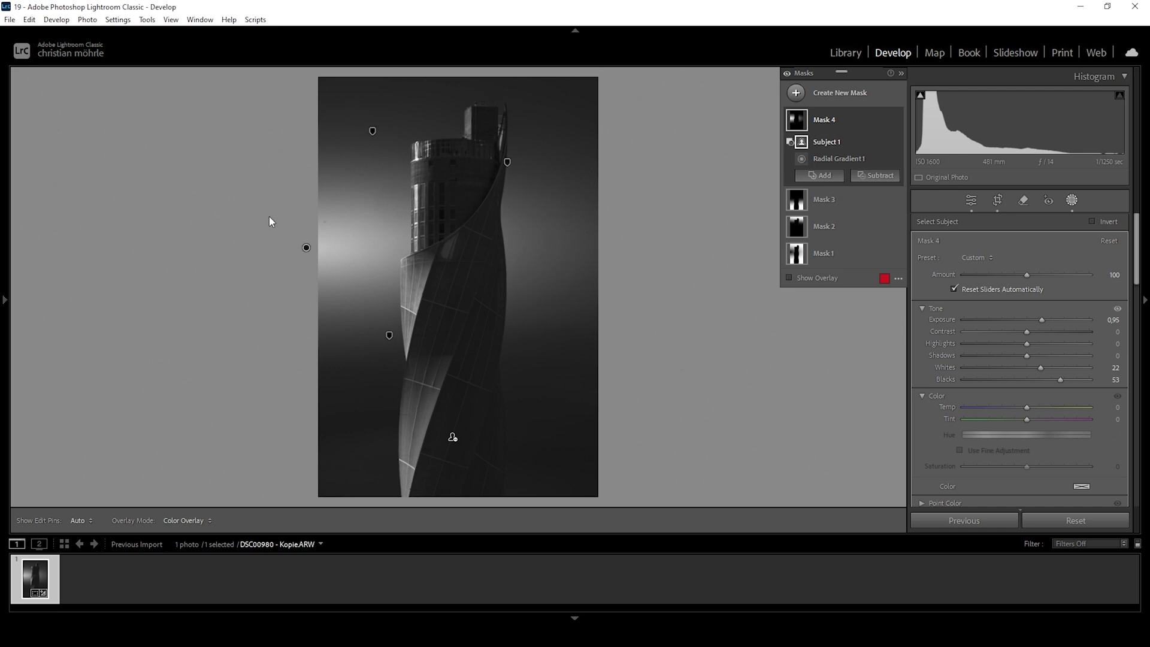
- Add a smaller radial gradient mask centred just outside the photo's left edge, its right end reaching onto the tower's twist
click(795, 93)
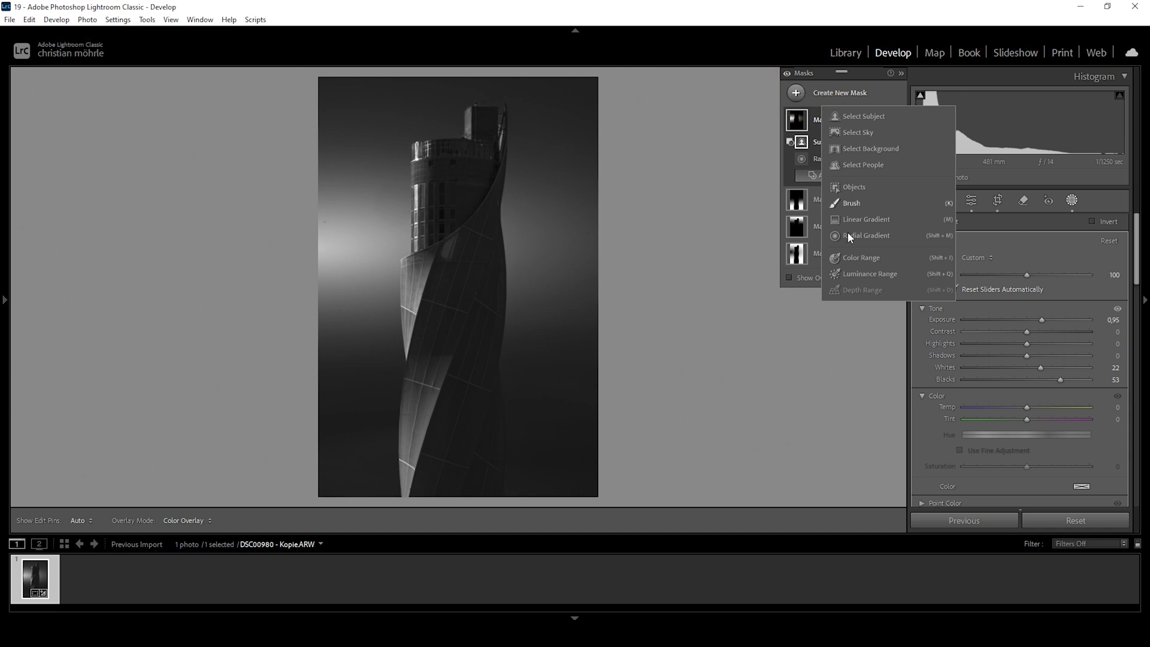
click(889, 233)
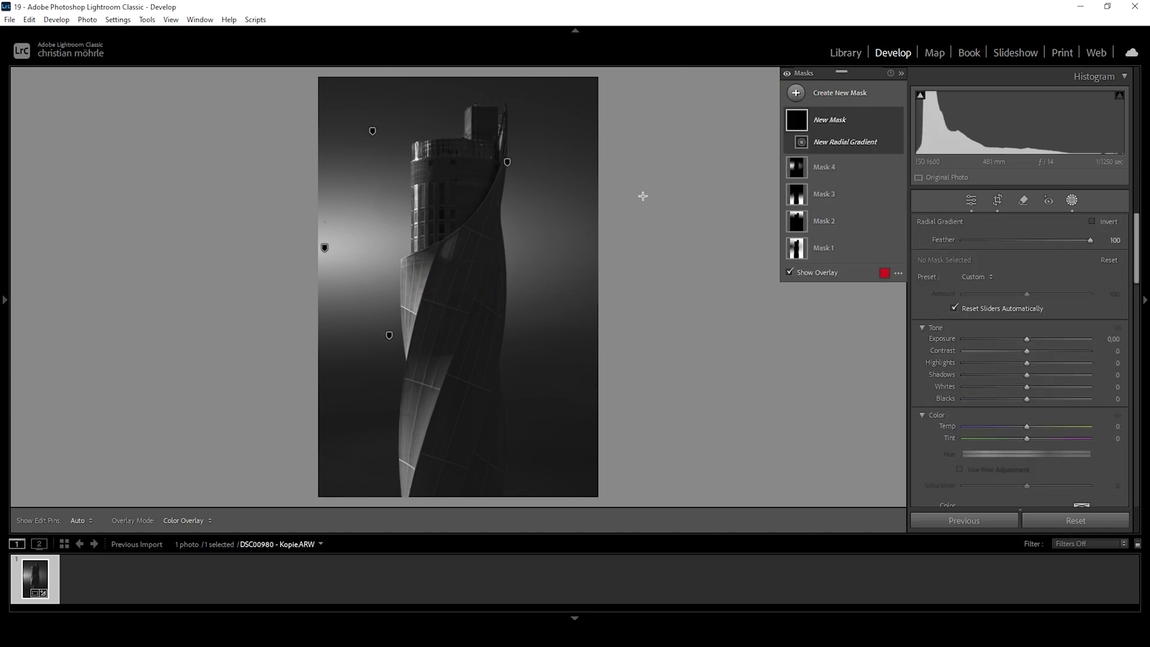
drag(393, 257, 555, 327)
drag(383, 260, 302, 252)
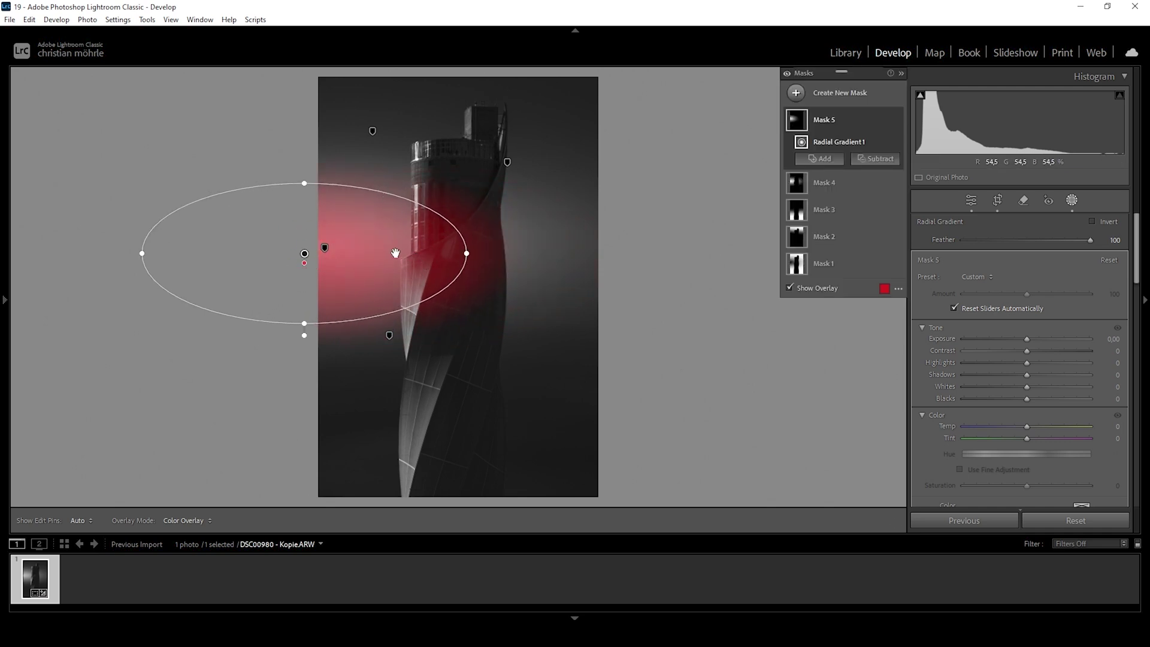
drag(467, 254, 456, 254)
drag(380, 252, 378, 249)
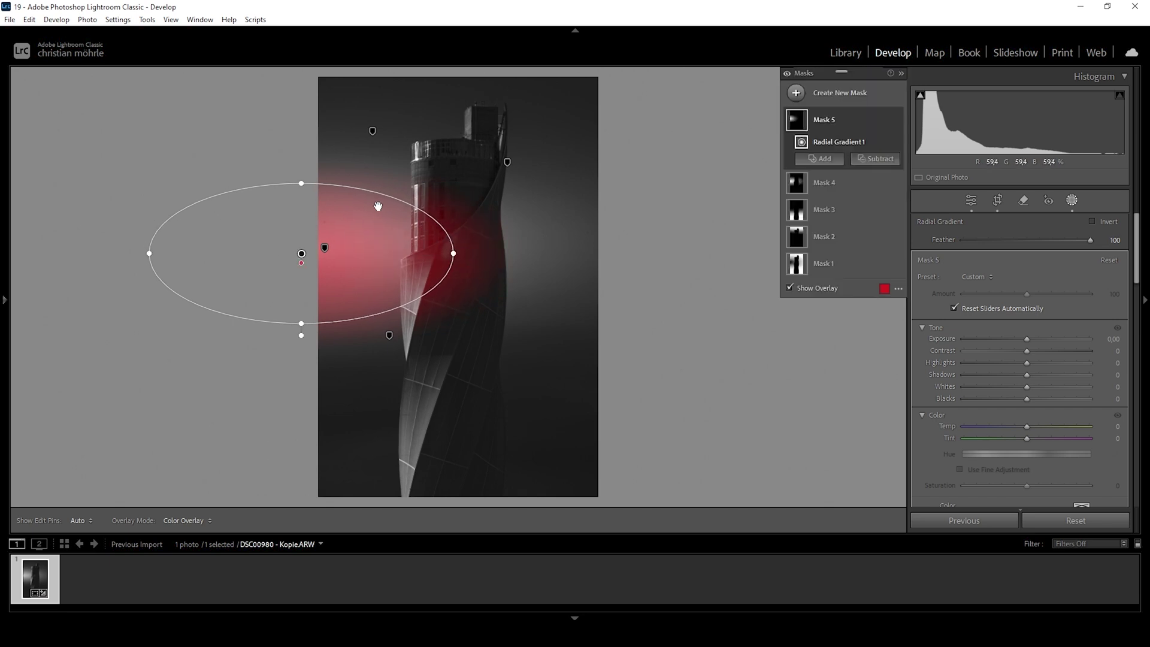
- Raise the smaller radial mask's blacks above 32 and set its dehaze to −63
drag(1030, 396, 1050, 398)
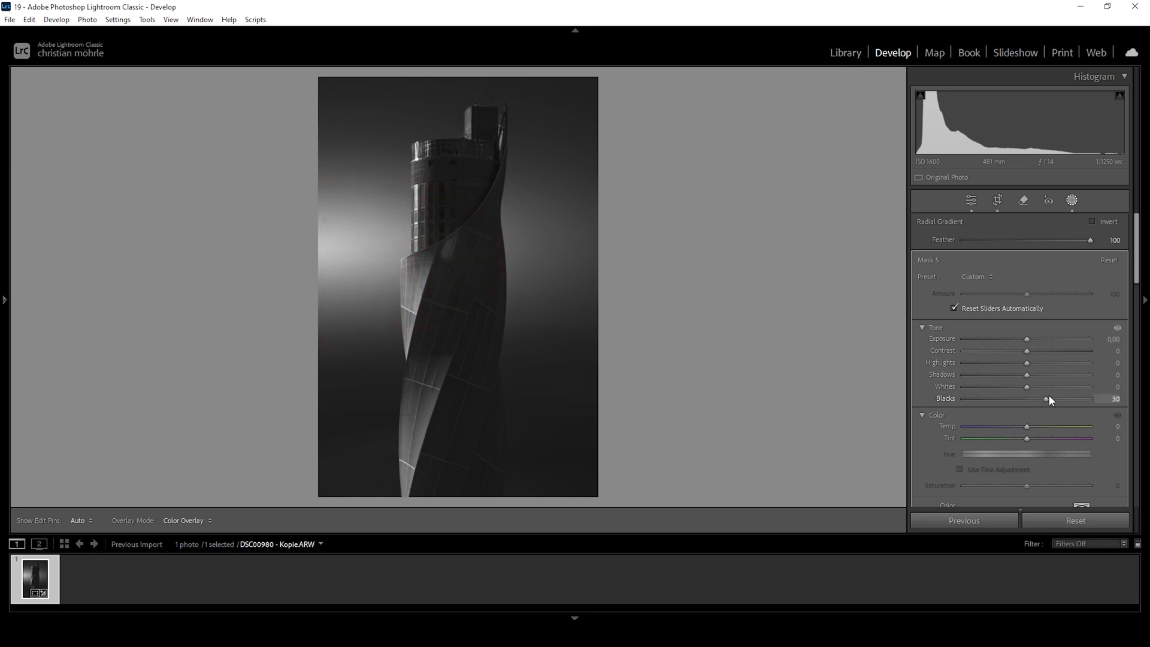
drag(1049, 396, 1049, 396)
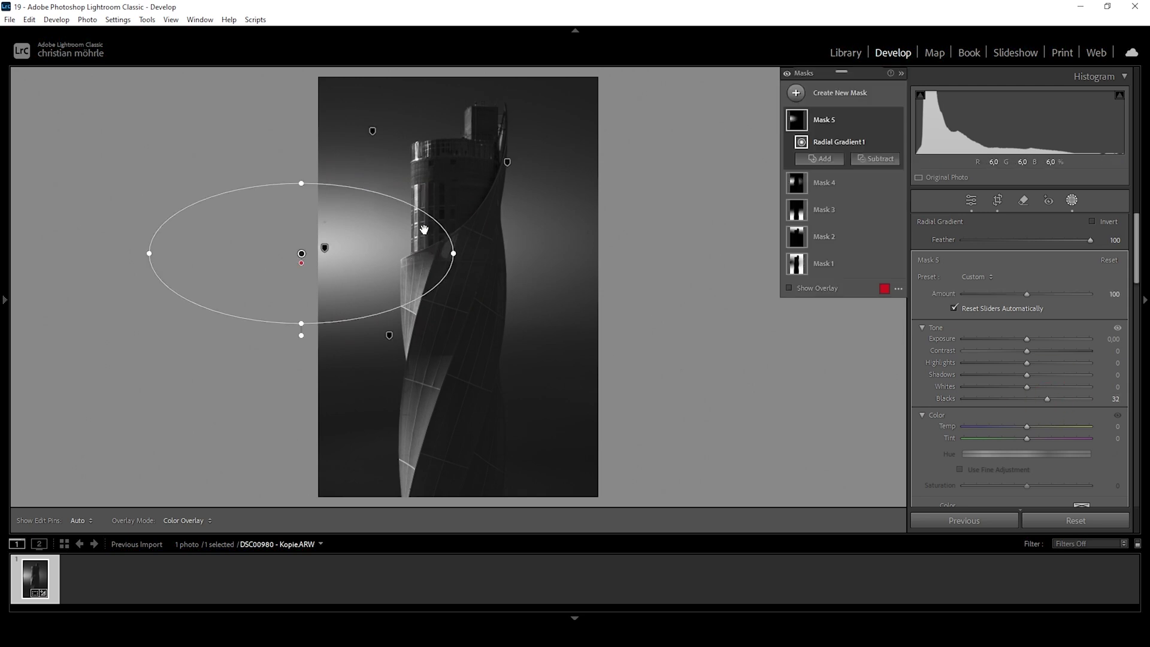
drag(1051, 397, 1069, 397)
drag(1138, 218, 1129, 313)
drag(1026, 416, 1024, 416)
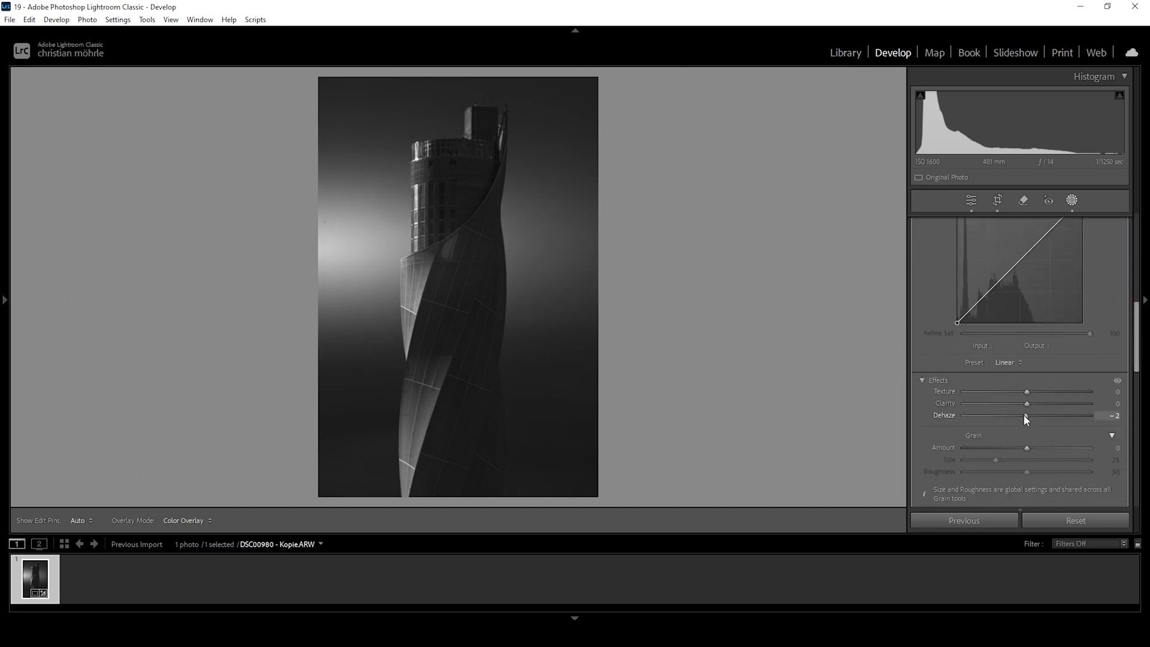
drag(1007, 417, 988, 419)
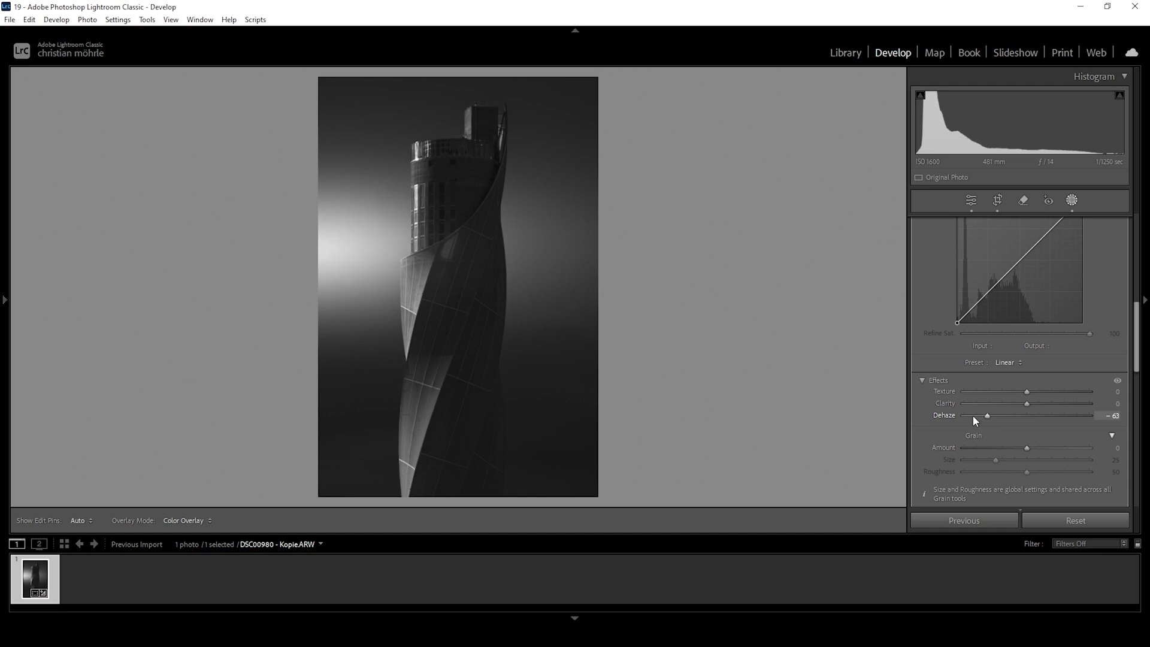
- Shift the smaller radial gradient slightly further left and enlarge its ellipse a little
mouse_move(736, 319)
mouse_move(296, 250)
mouse_down()
mouse_move(278, 250)
mouse_move(287, 250)
mouse_up()
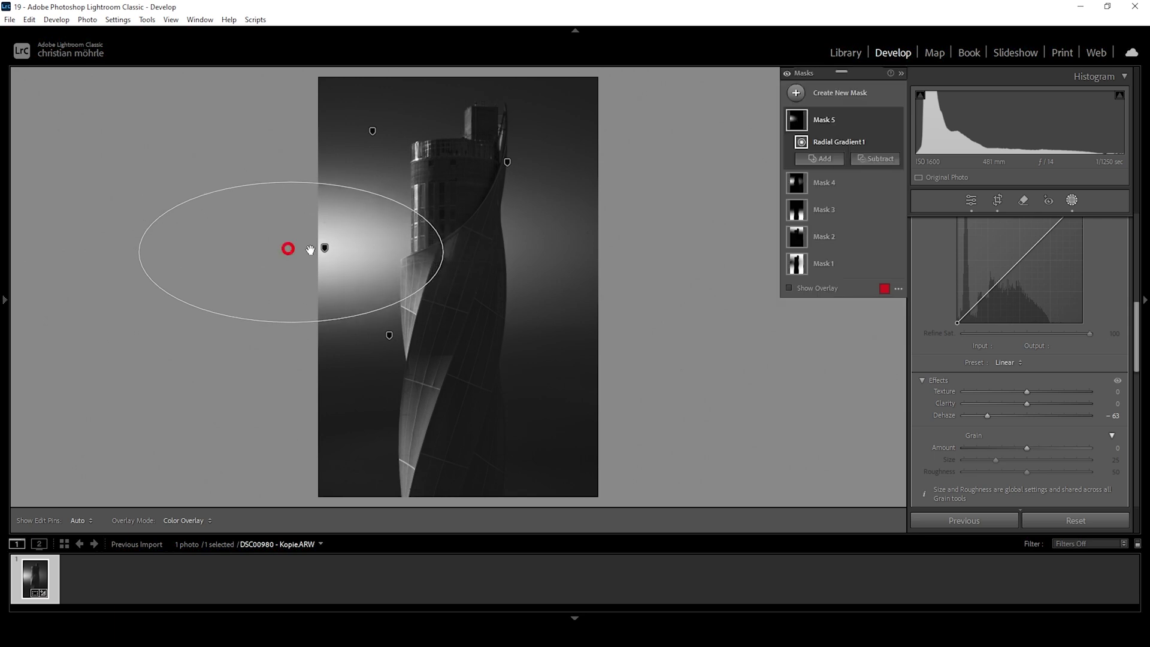
drag(444, 251, 448, 252)
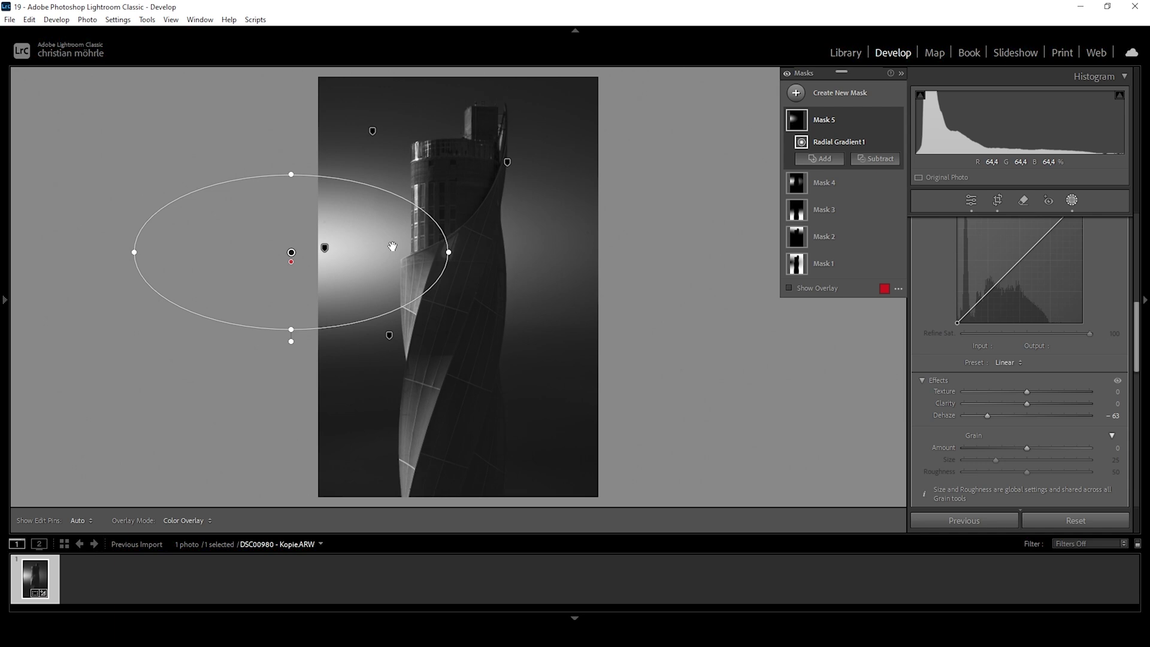
- Add a color range mask sampled from the tower's bright lower-left face, intersect it with the subject, and set its exposure to 0.50
click(796, 93)
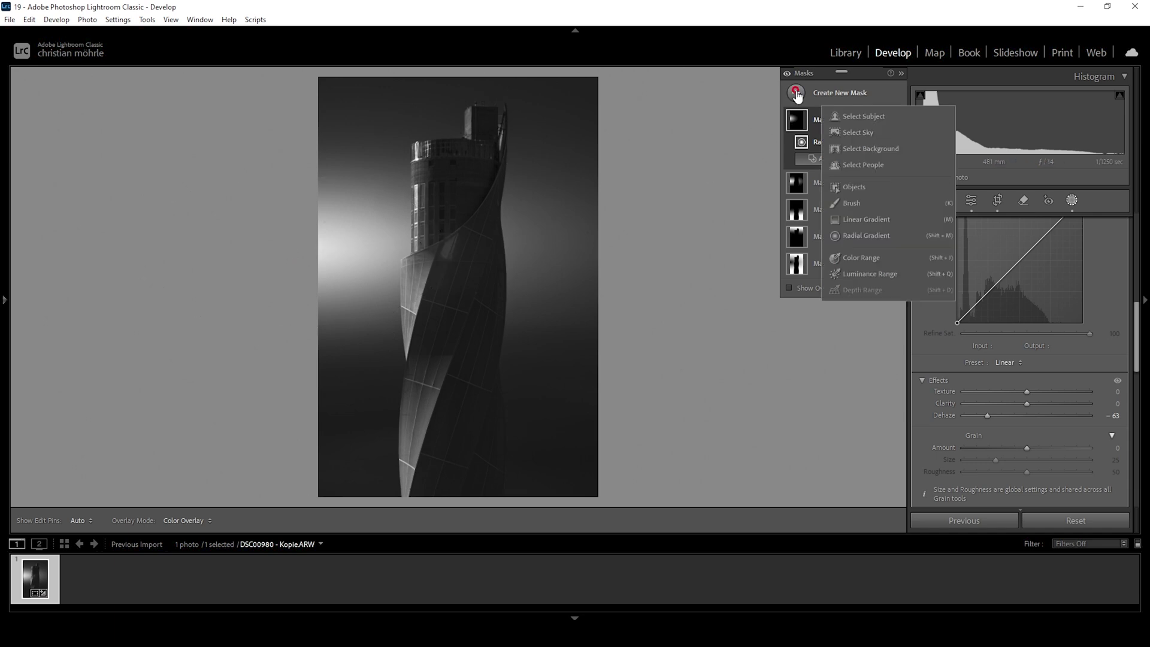
click(845, 257)
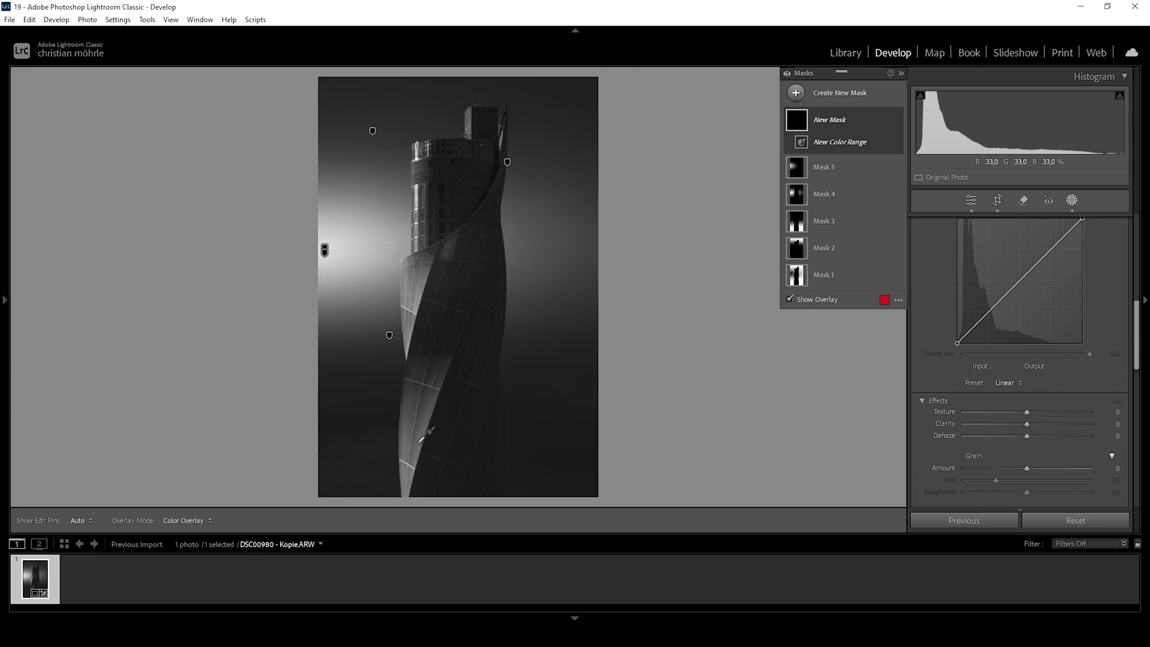
click(417, 443)
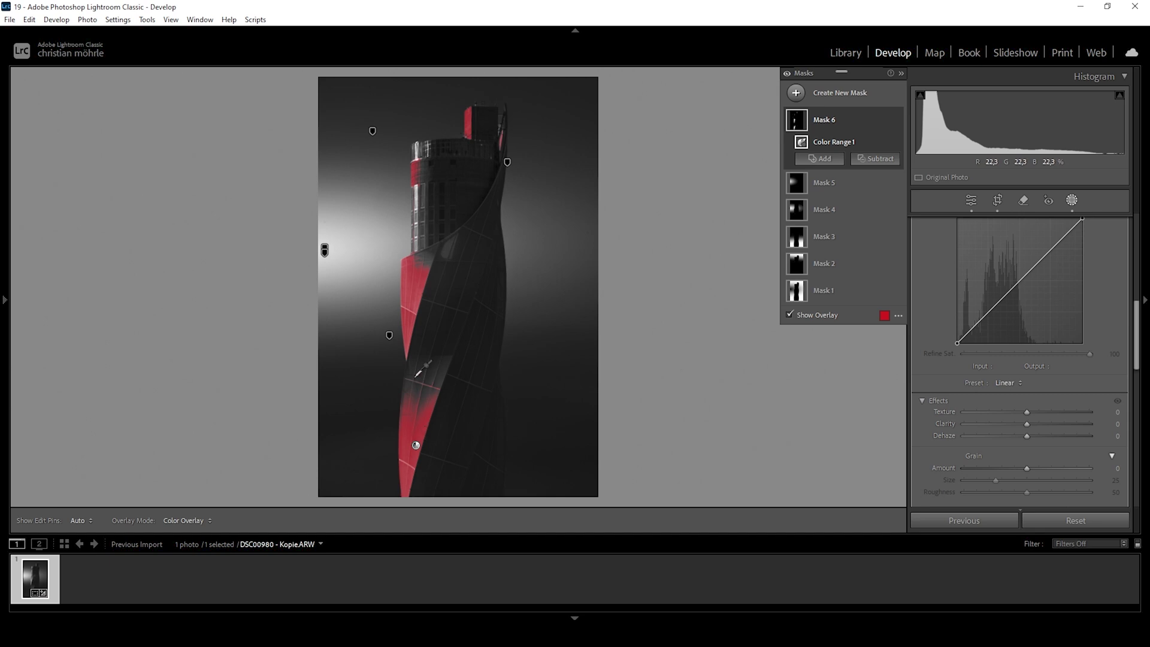
right_click(885, 122)
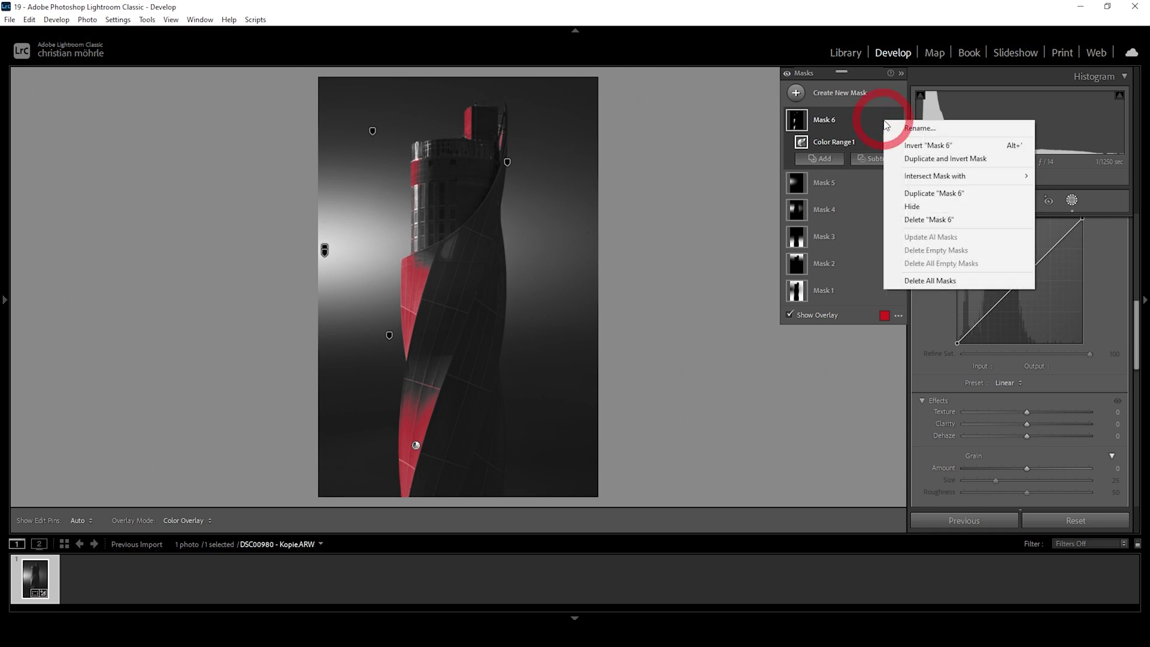
mouse_move(907, 178)
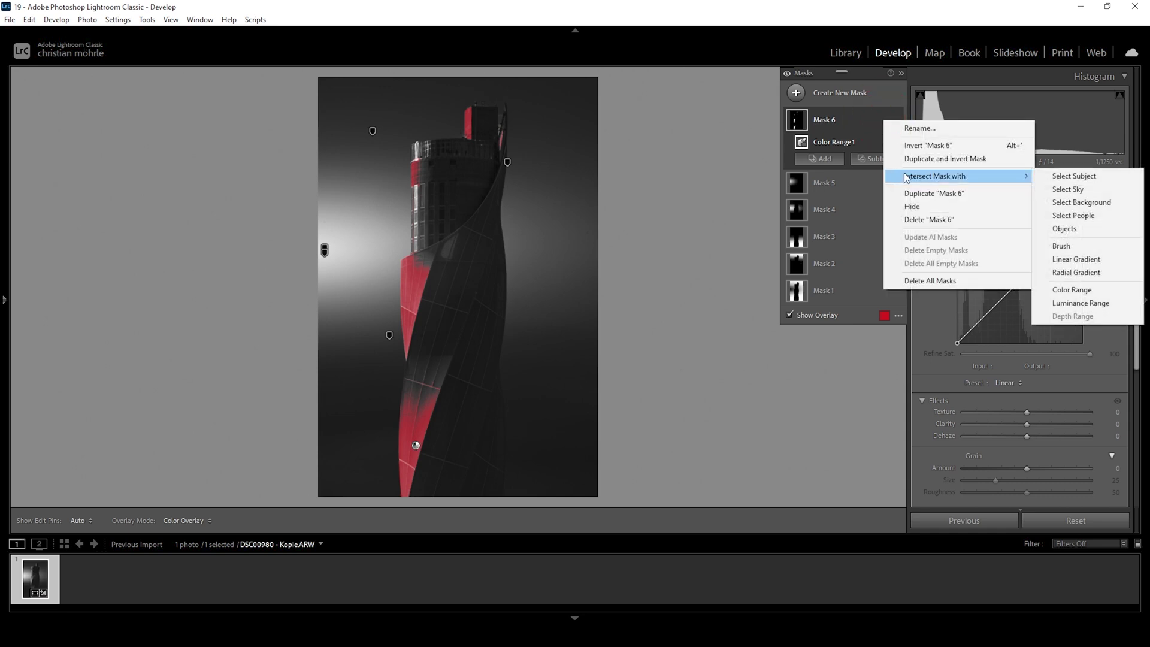
click(1095, 177)
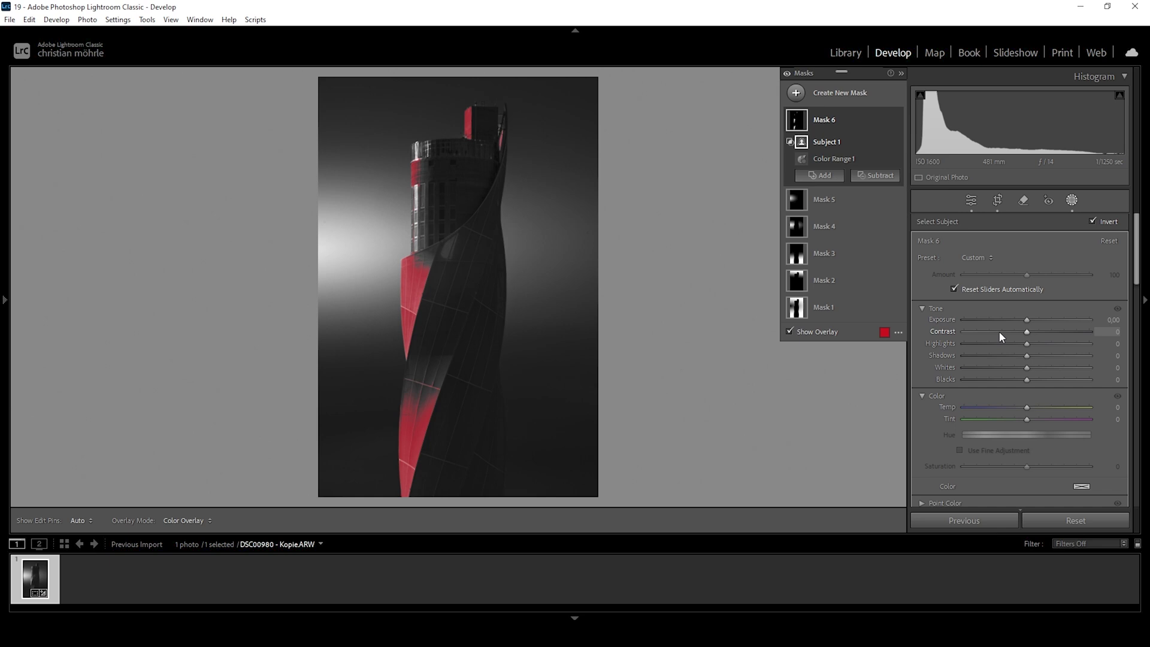
drag(1027, 320, 1034, 320)
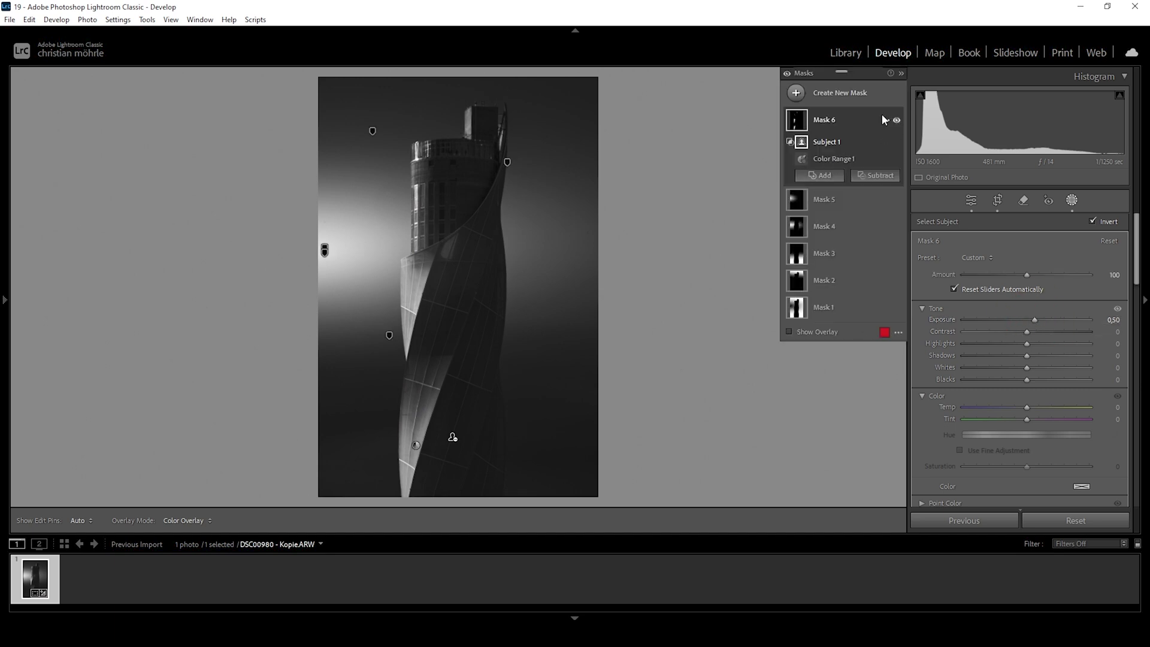
- Add a background mask and set its clarity to −100 to soften the sky
click(795, 94)
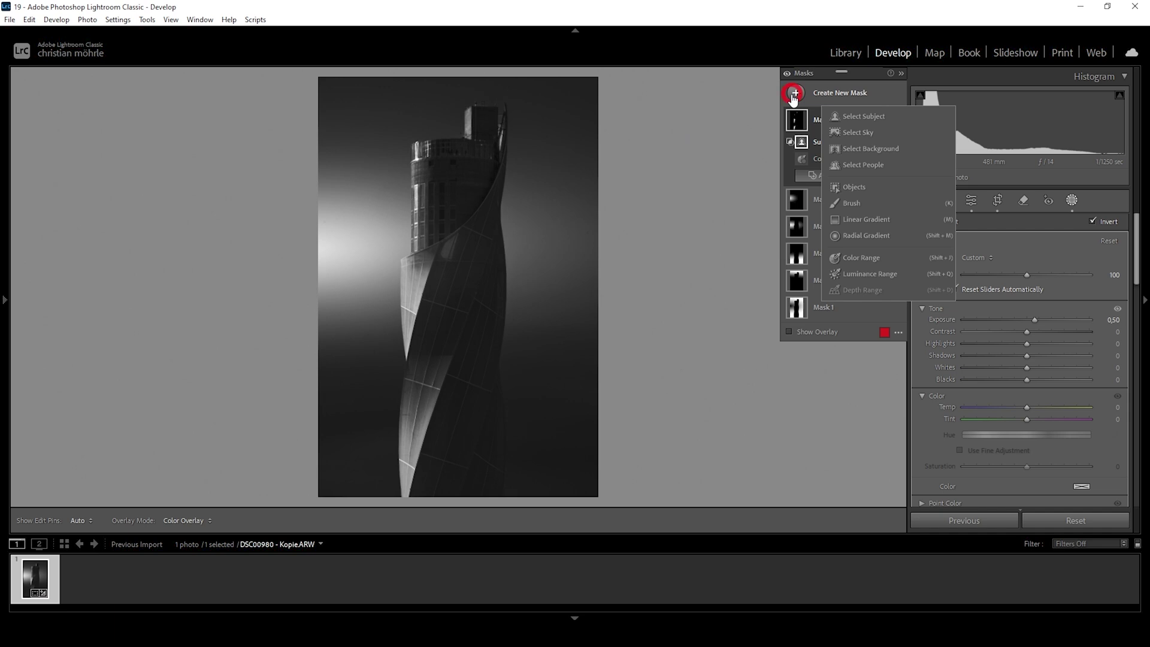
click(863, 144)
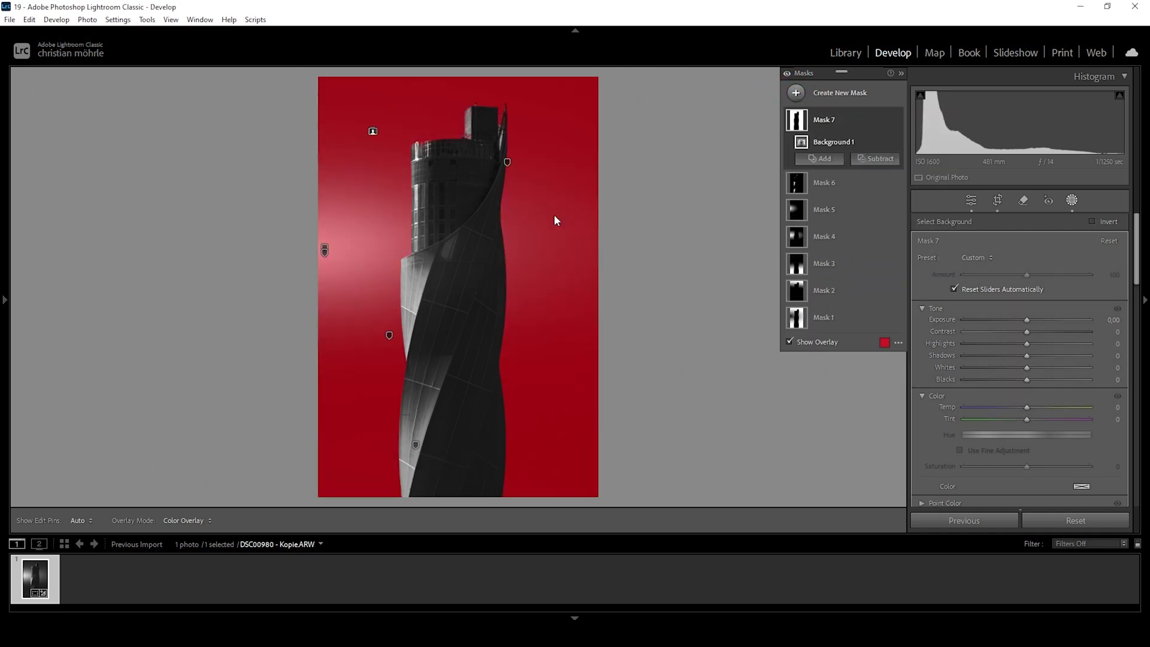
drag(1137, 239, 1138, 330)
click(1028, 403)
drag(1029, 408, 956, 401)
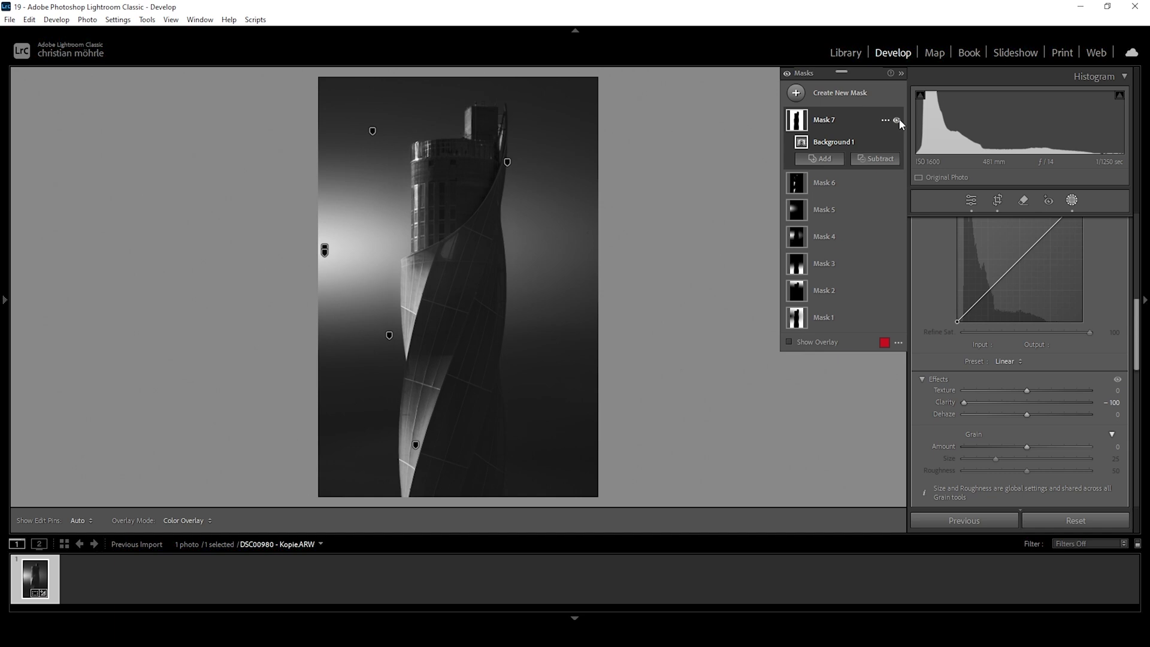
- Add a subject mask over the tower and set its texture to 13 and clarity to 12
click(796, 95)
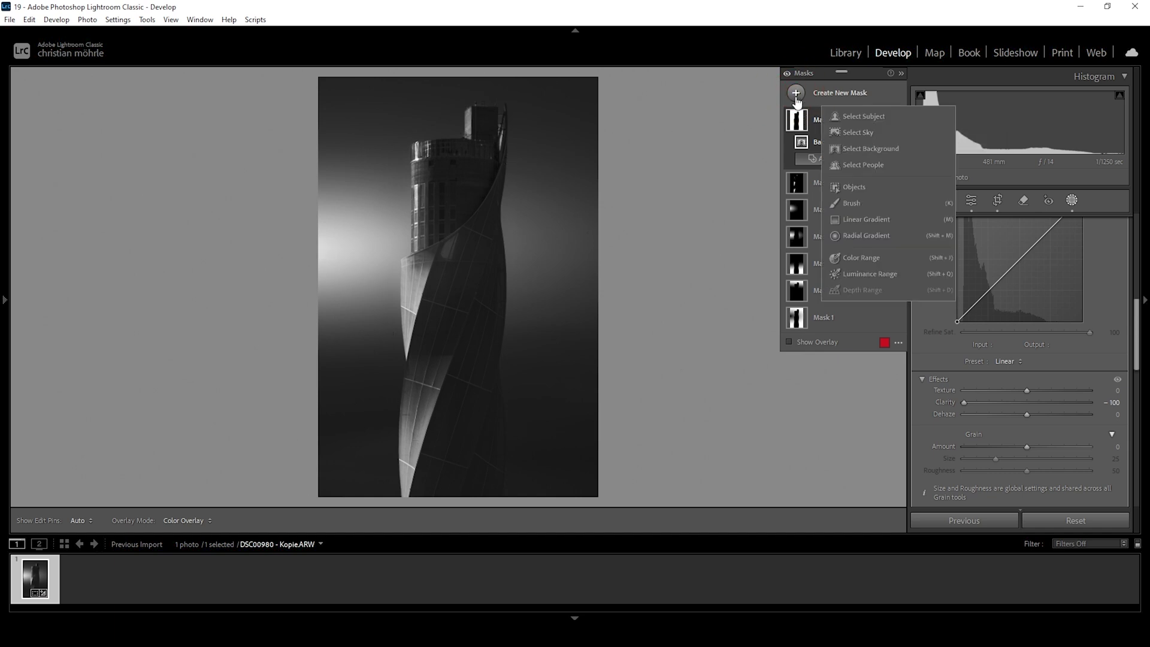
click(860, 116)
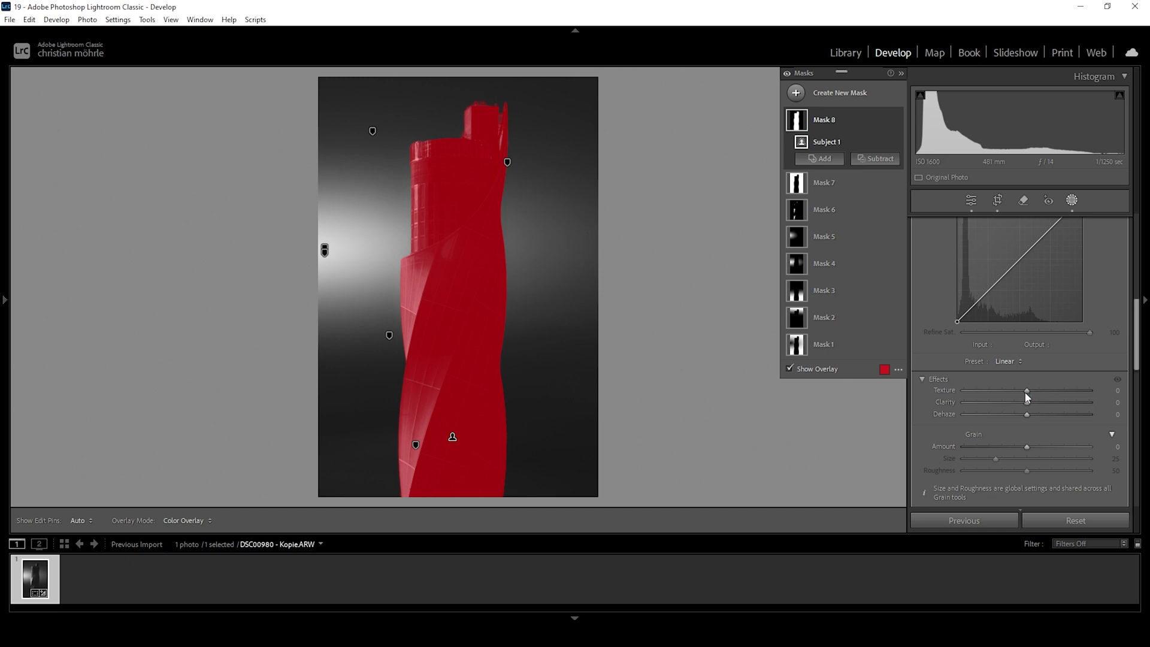
drag(1029, 392, 1037, 390)
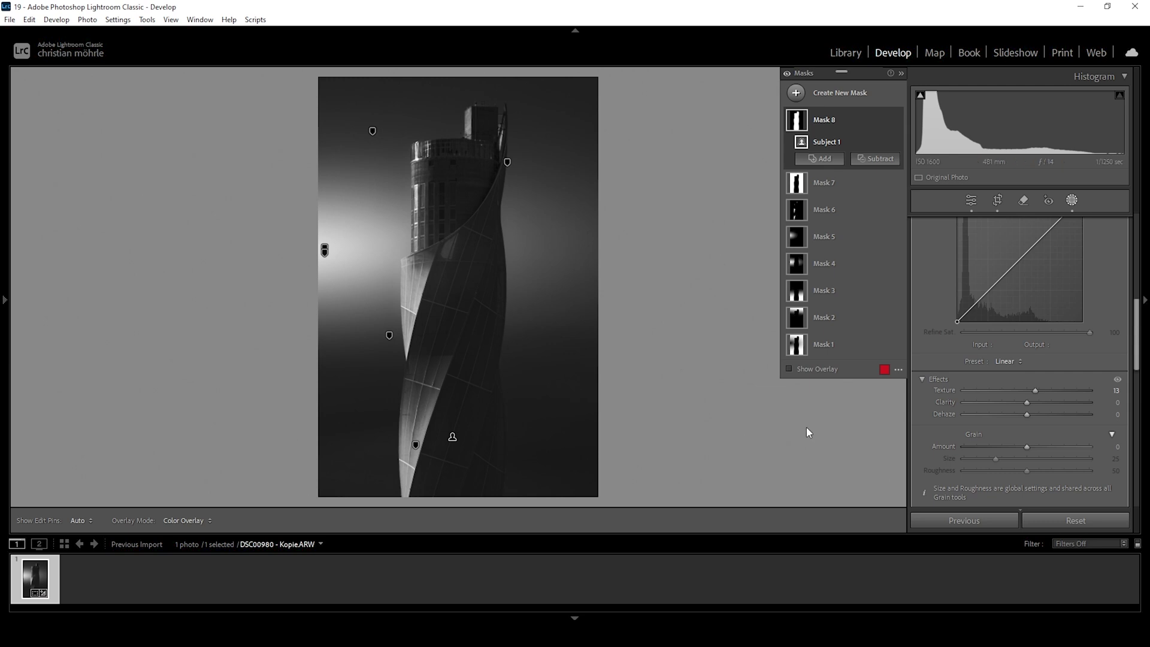
drag(1027, 403, 1061, 404)
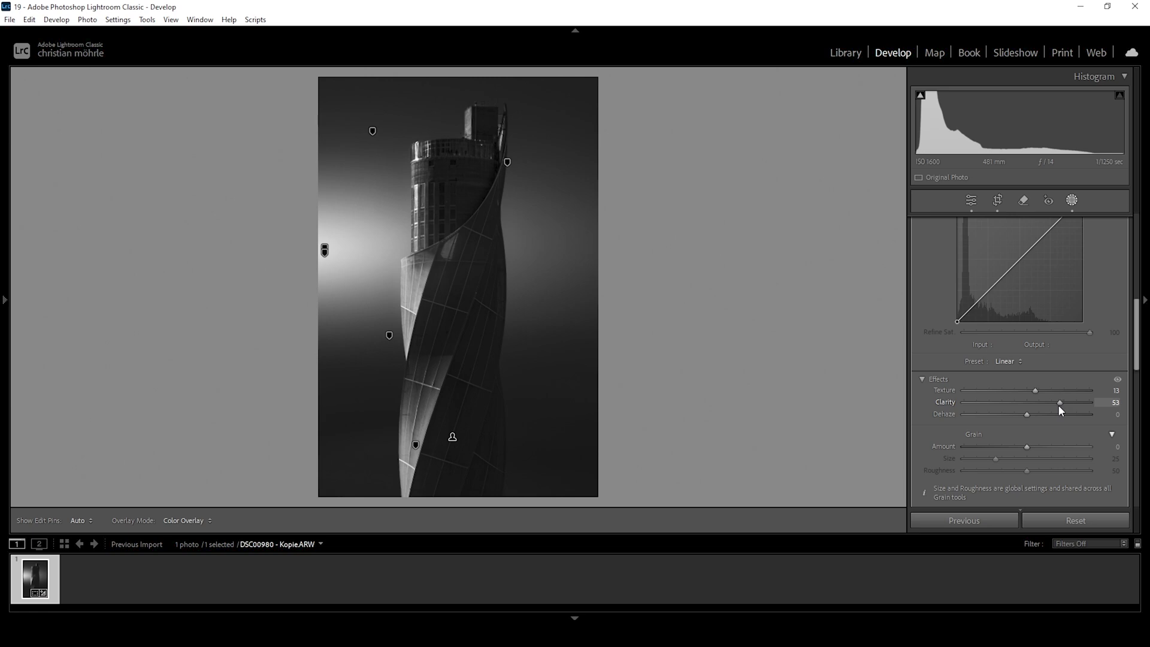
drag(1057, 407, 1034, 411)
drag(1033, 411, 1033, 411)
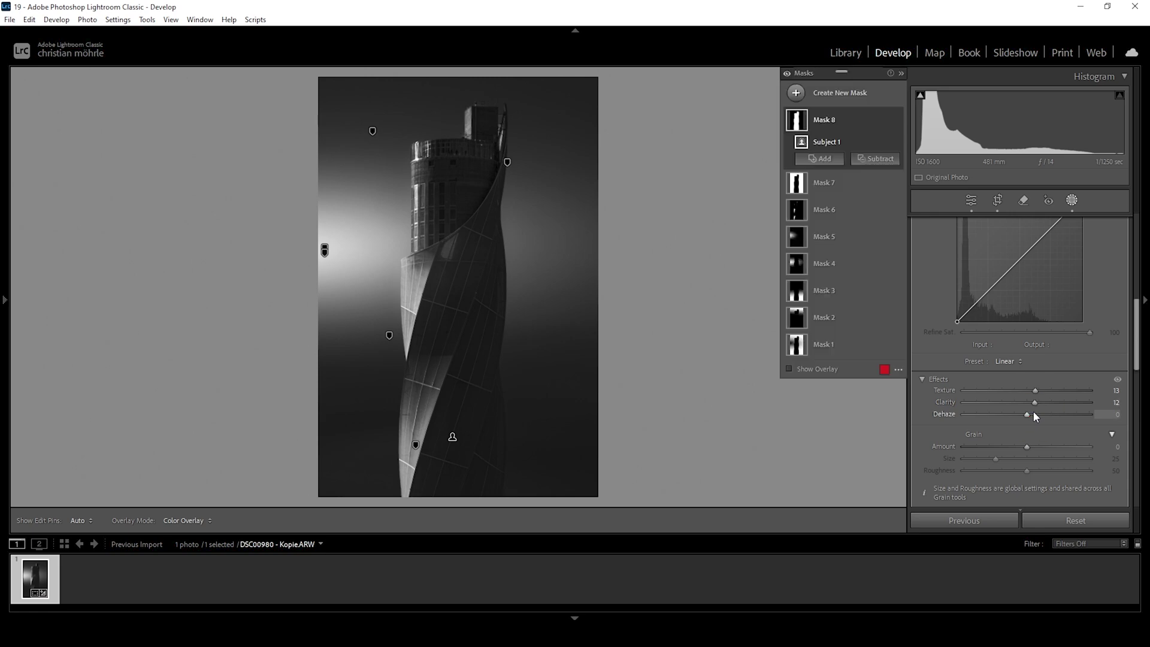
- Compare the photo with all masks hidden and shown, and leave masking for the global adjustments
click(787, 74)
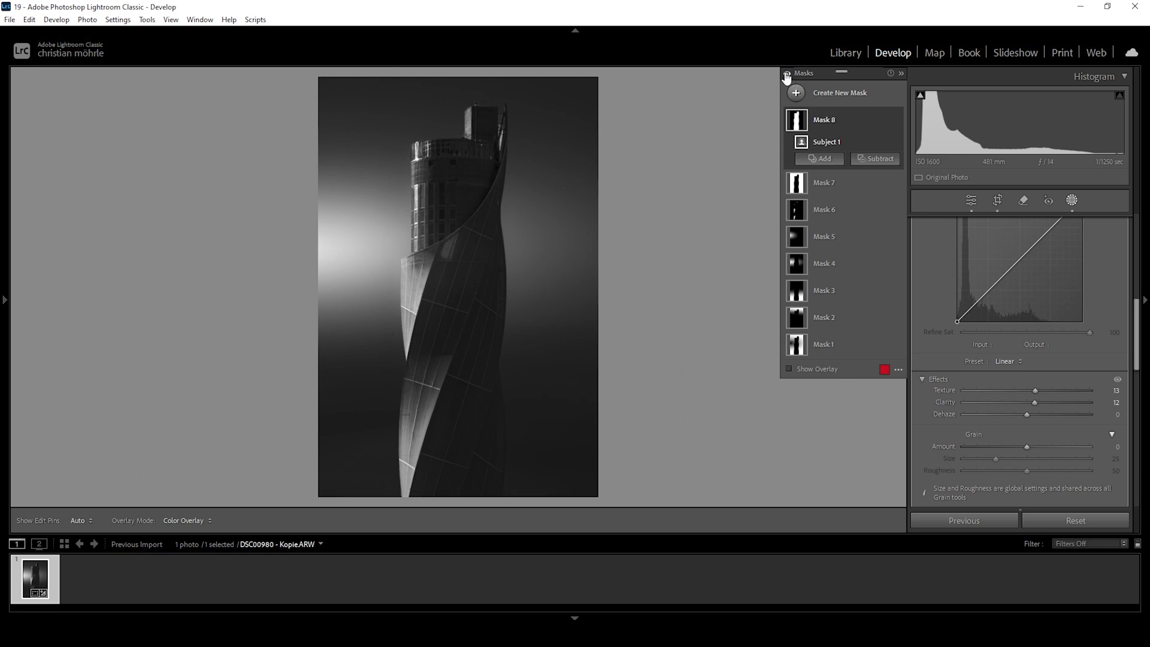
click(787, 75)
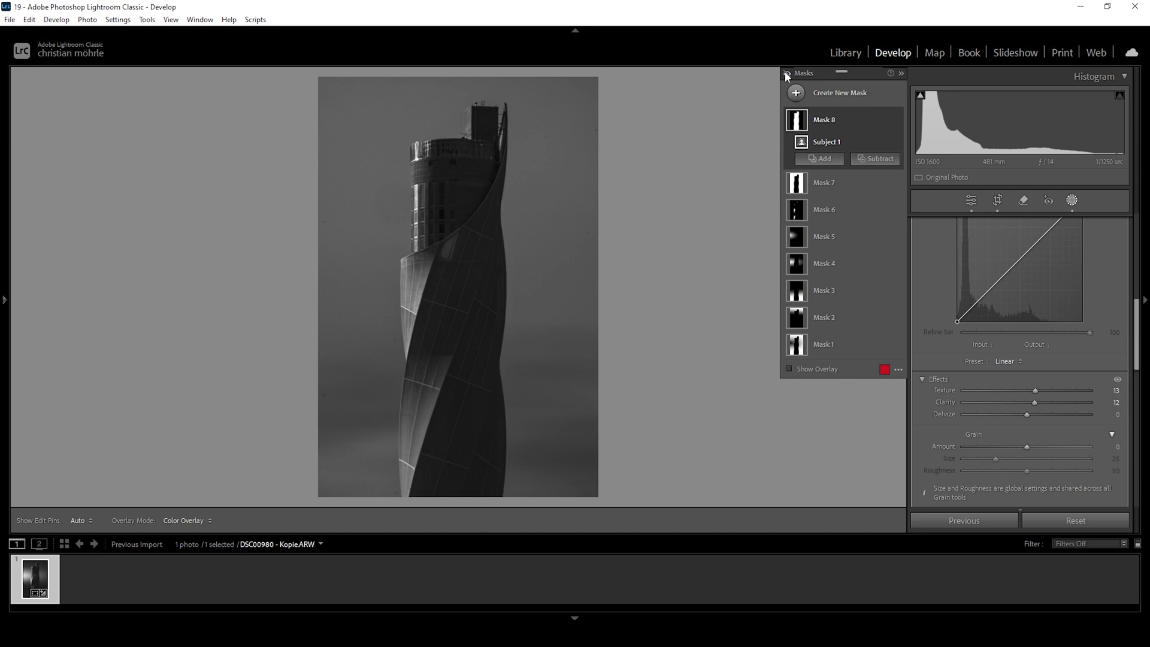
click(787, 74)
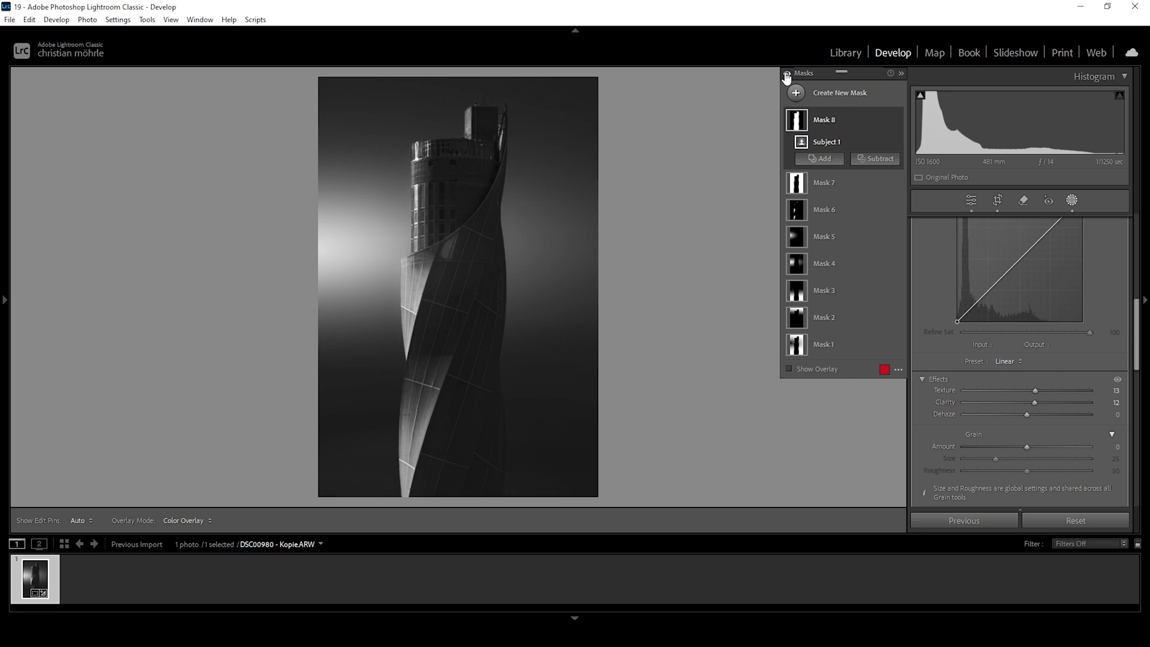
click(902, 73)
click(902, 73)
click(972, 205)
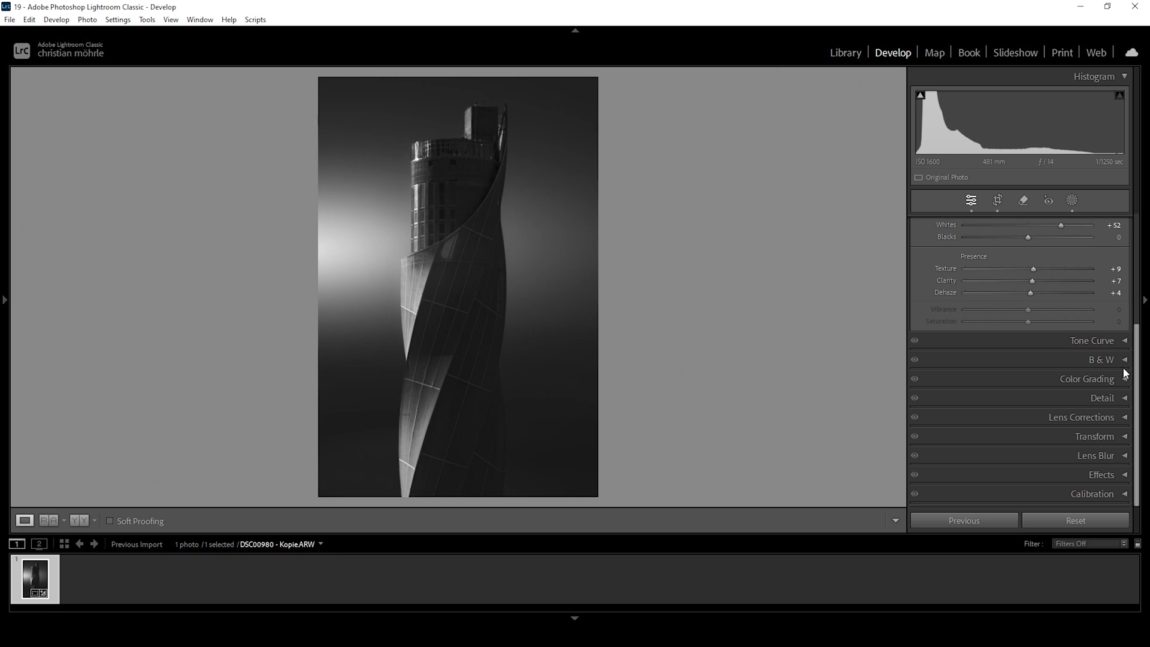
- Tint the shadows blue in Color Grading with hue 225 and saturation 9
click(1110, 381)
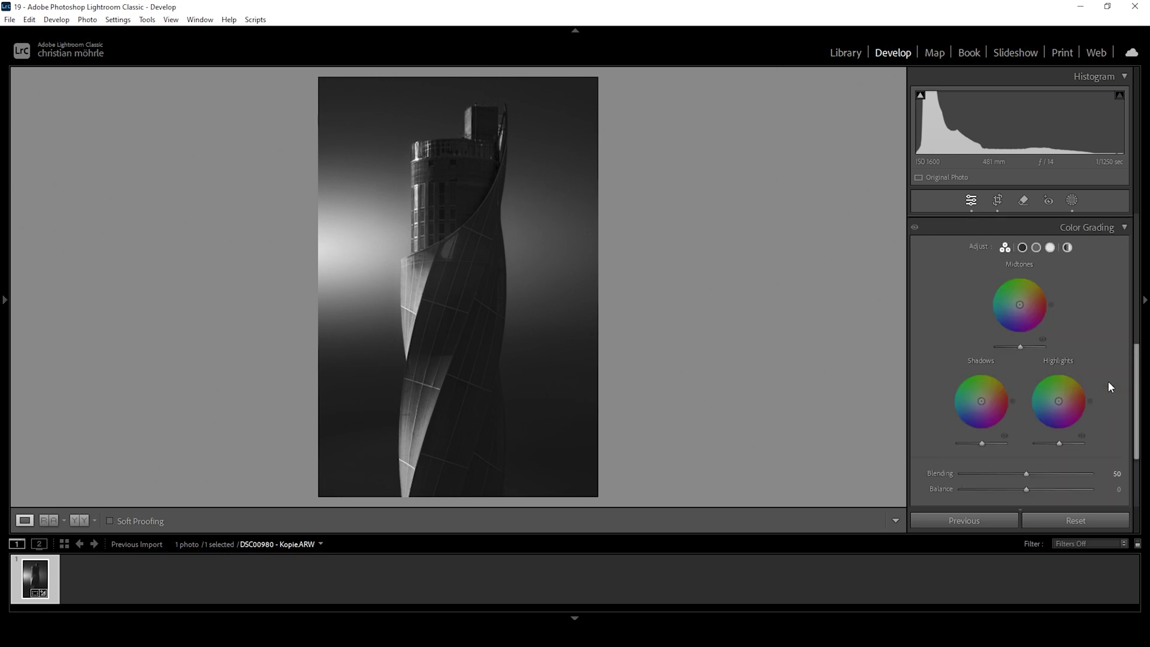
click(1024, 248)
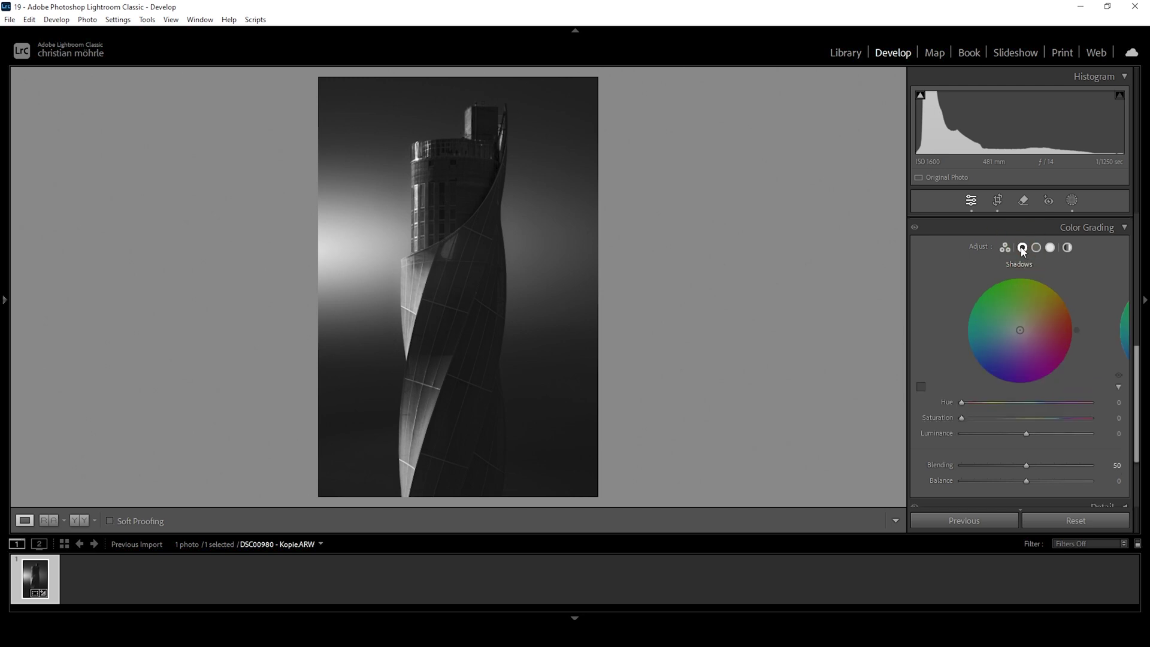
drag(963, 402, 1045, 404)
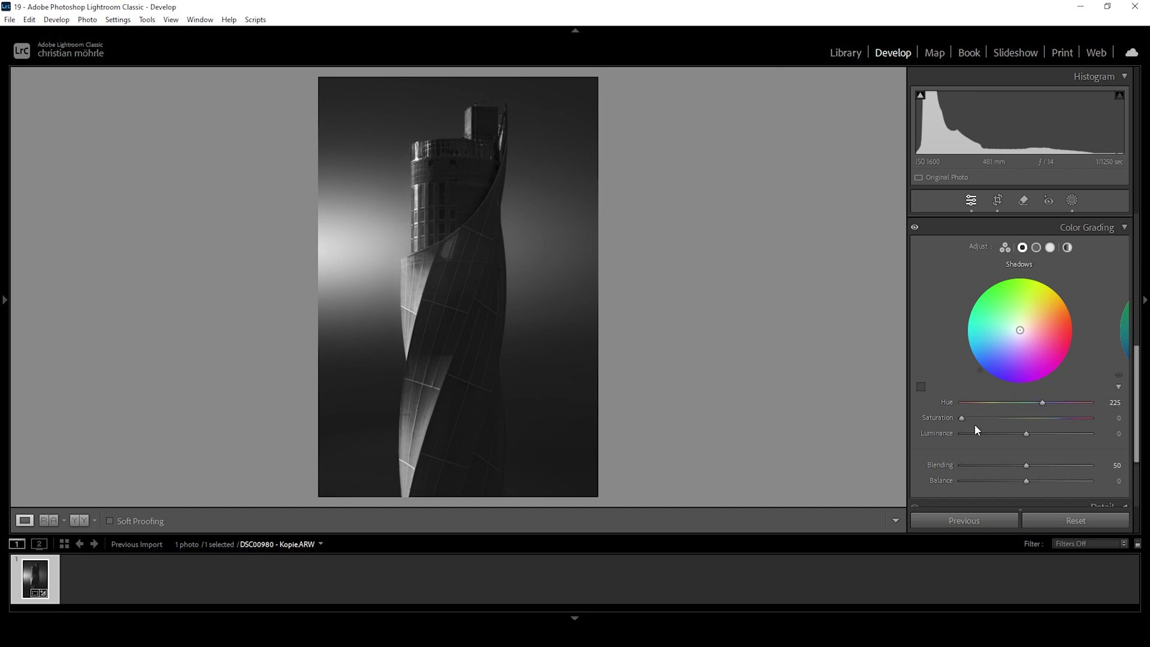
drag(962, 419, 973, 420)
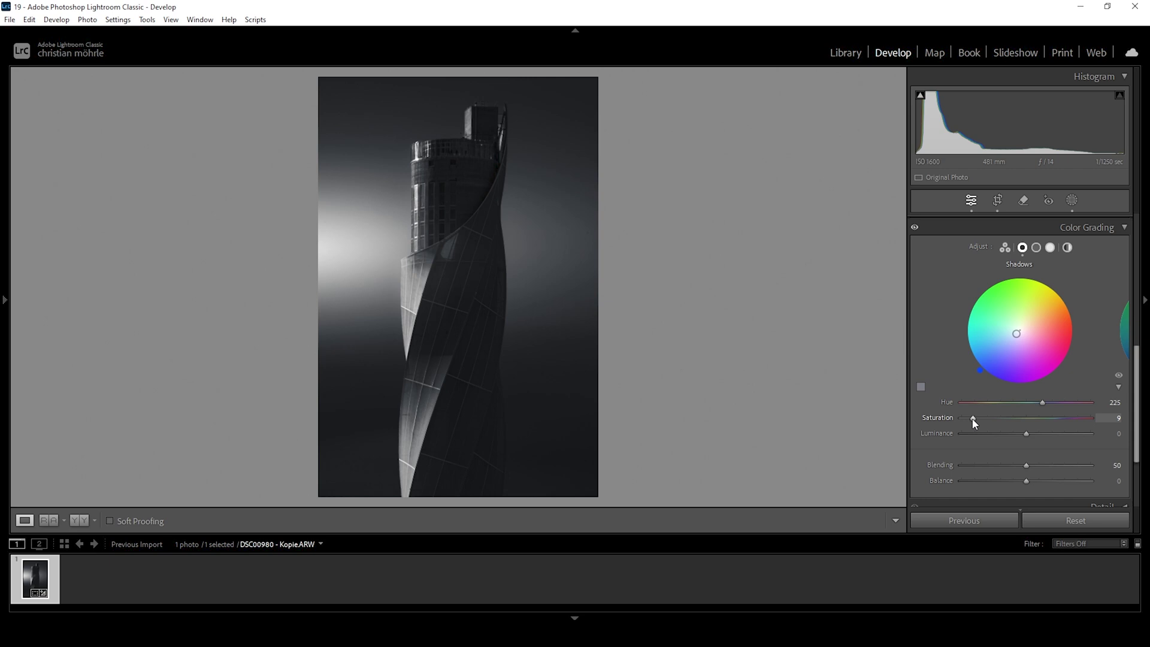
click(1097, 228)
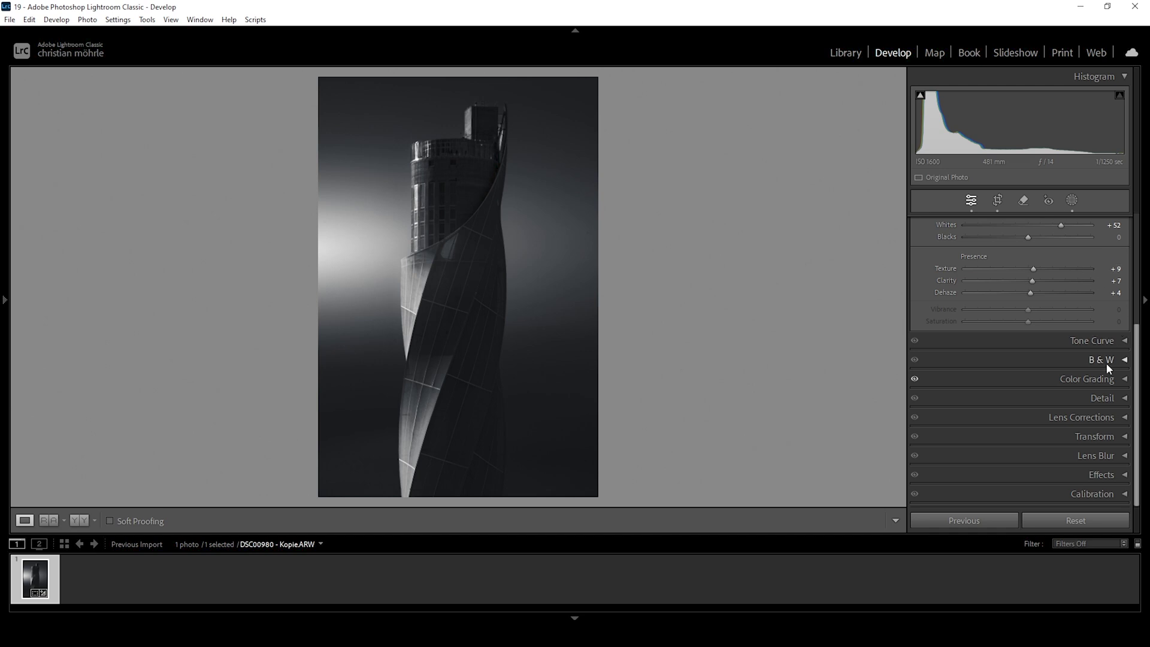
- Sharpen the photo with radius 0.5, detail 100, masking 63 and amount 116
click(1126, 399)
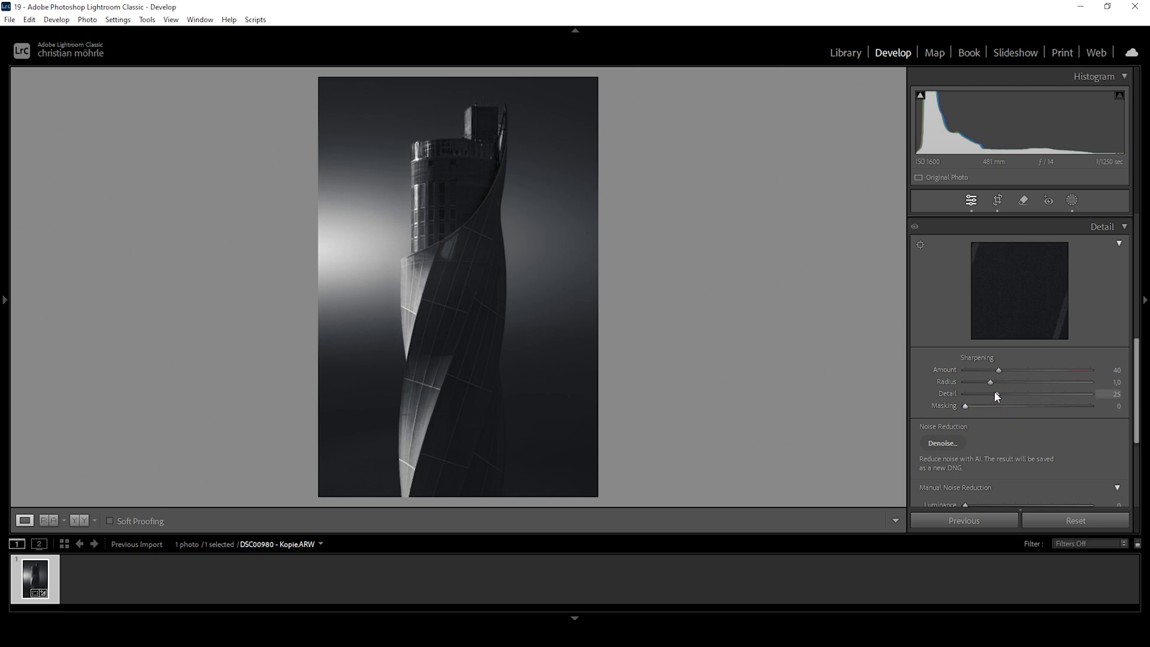
drag(991, 387, 924, 386)
drag(996, 394, 1099, 398)
drag(966, 406, 1044, 406)
drag(1000, 371, 1063, 377)
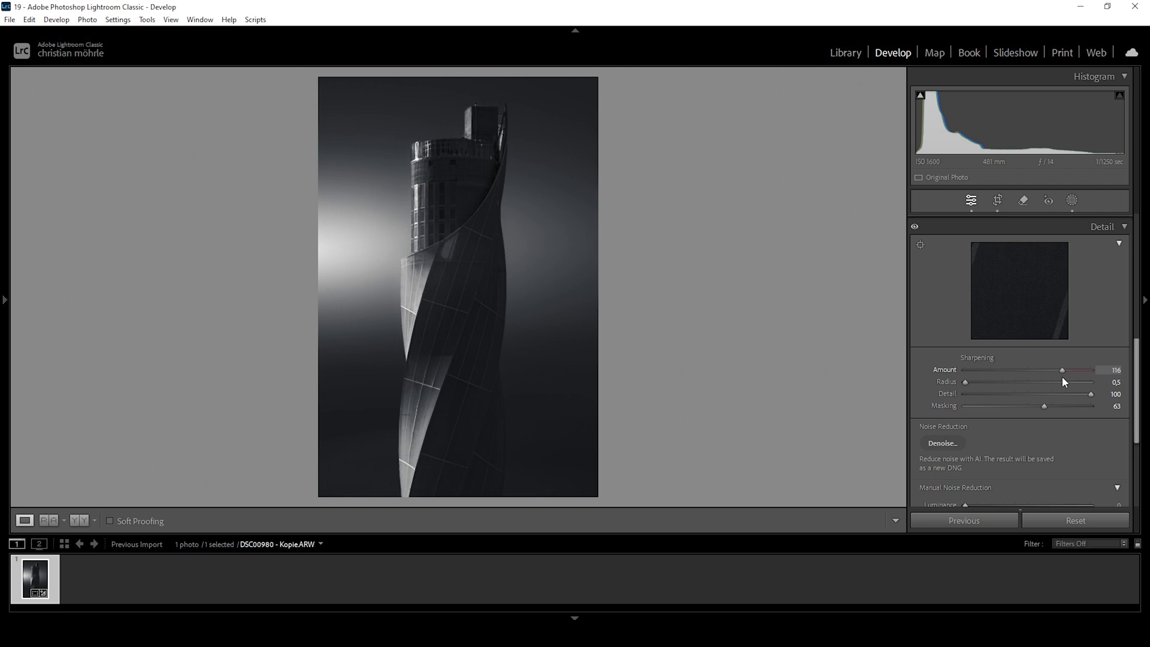